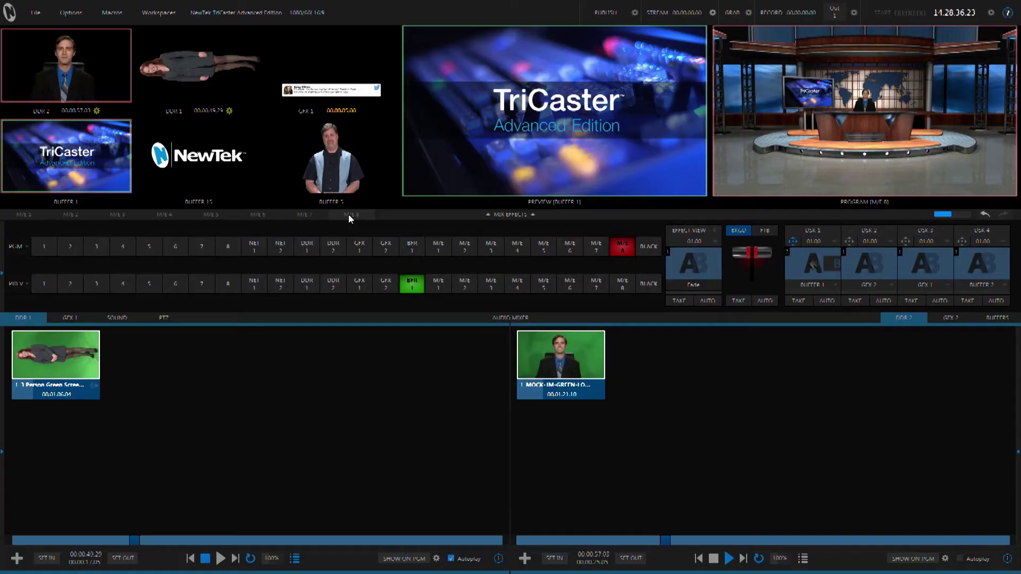
Expand the M/E 8 bank's A/B rows above the program and preview rows
click(349, 215)
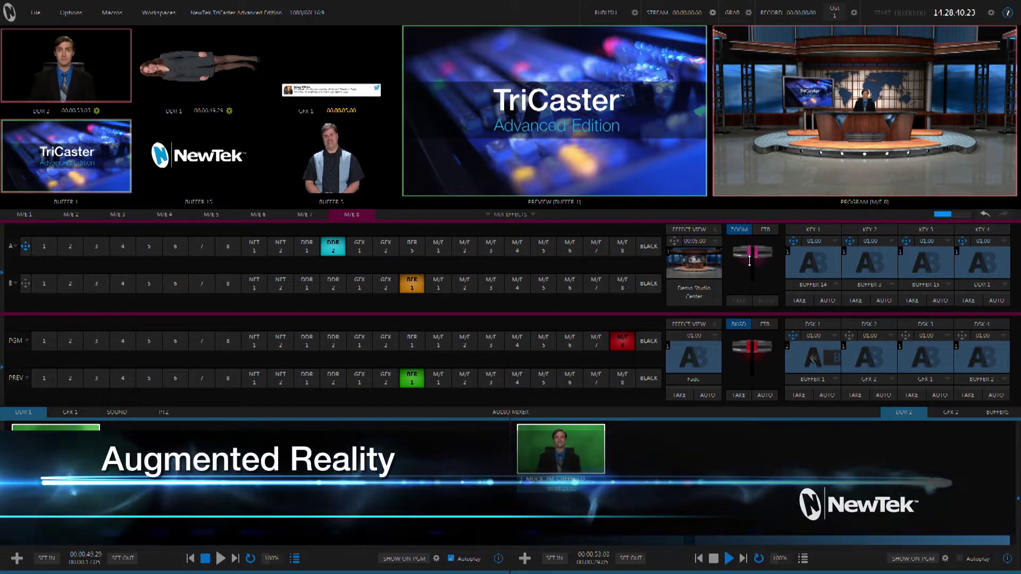
Move the M/E 8 virtual set to a new camera-angle position preset
mouse_move(705, 266)
click(641, 298)
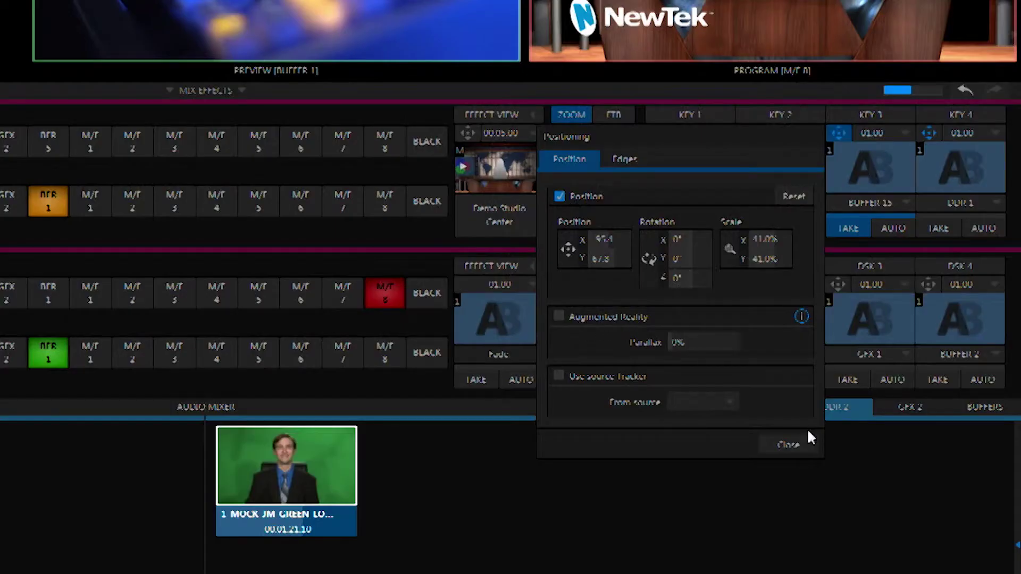
Close the current Positioning panel and bring up KEY 3's positioning settings for the NewTek logo
click(784, 445)
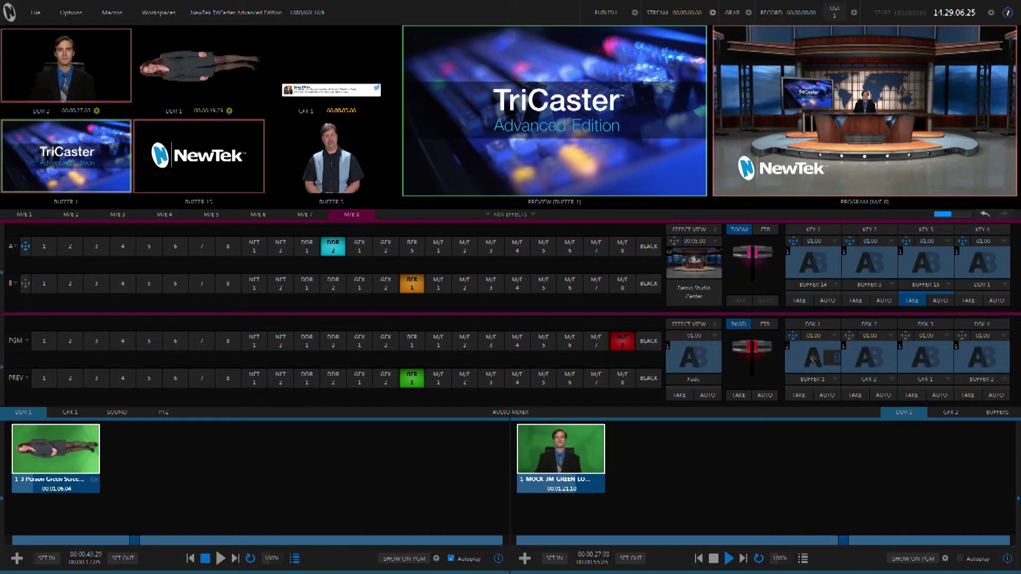
click(906, 241)
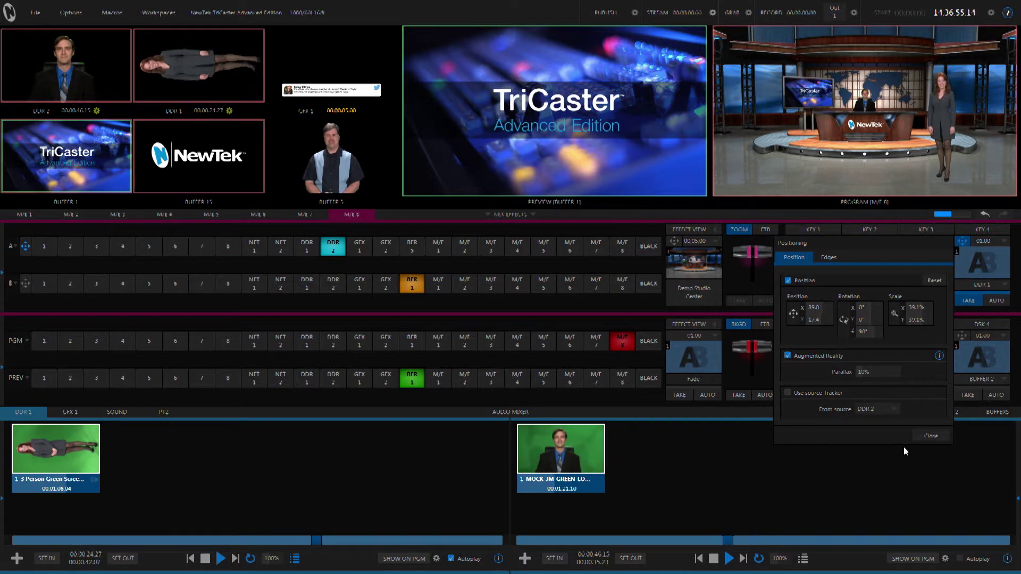
Close the presenter key's Positioning panel once Augmented Reality, position and scale are set
click(929, 437)
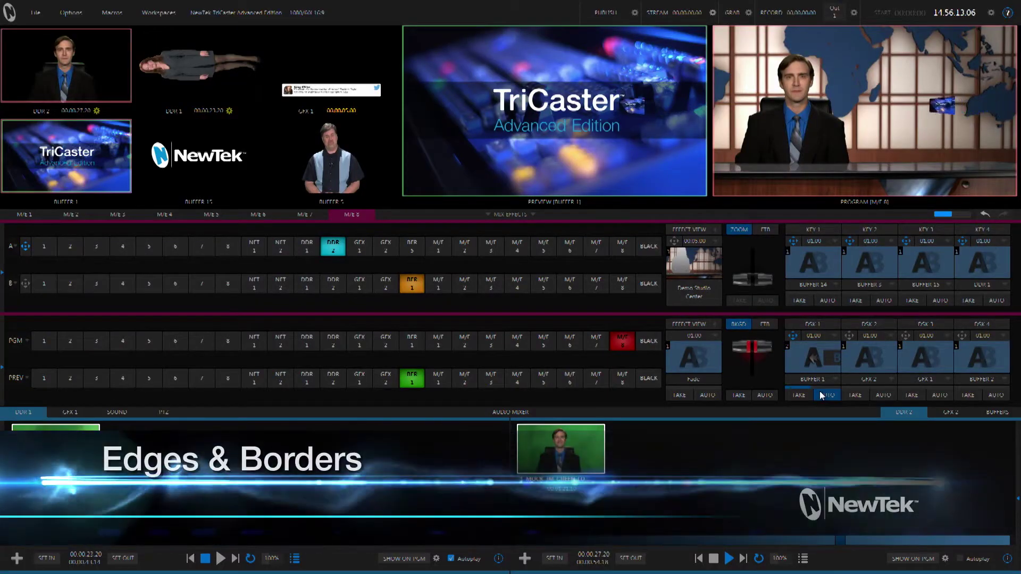
Open DSK 1's edge and border settings and browse border images for a filmstrip frame
click(792, 337)
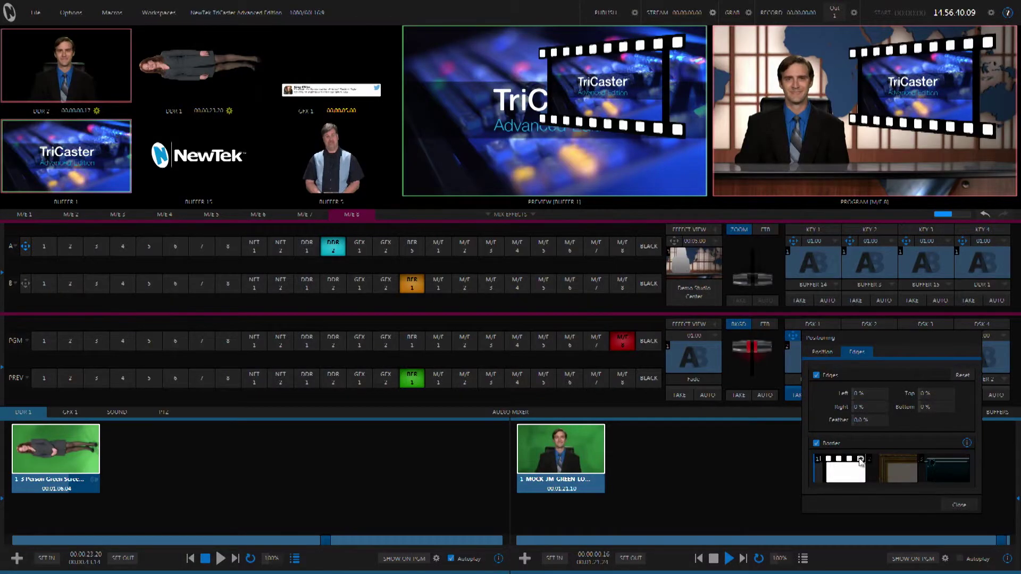
click(860, 459)
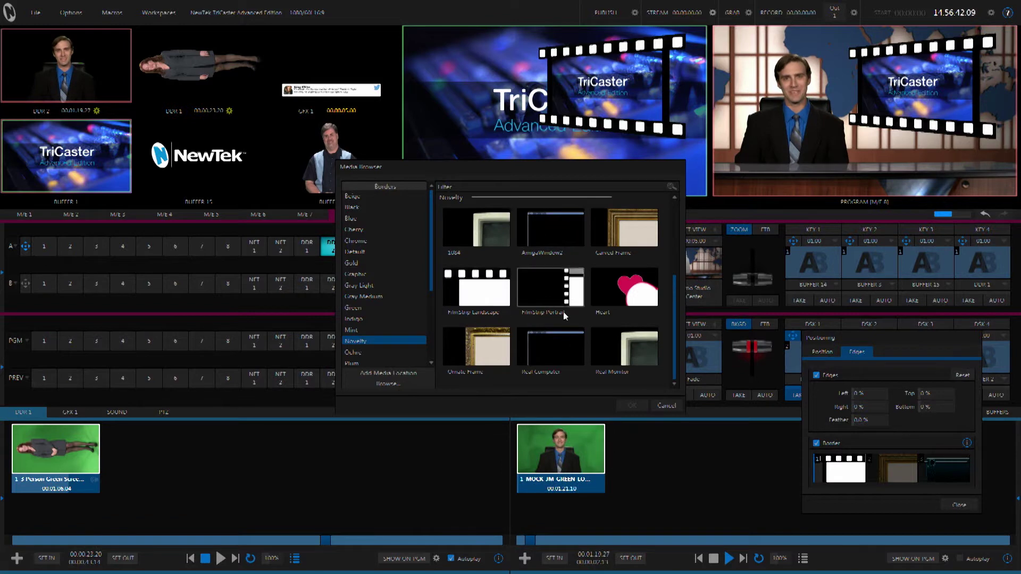
click(659, 403)
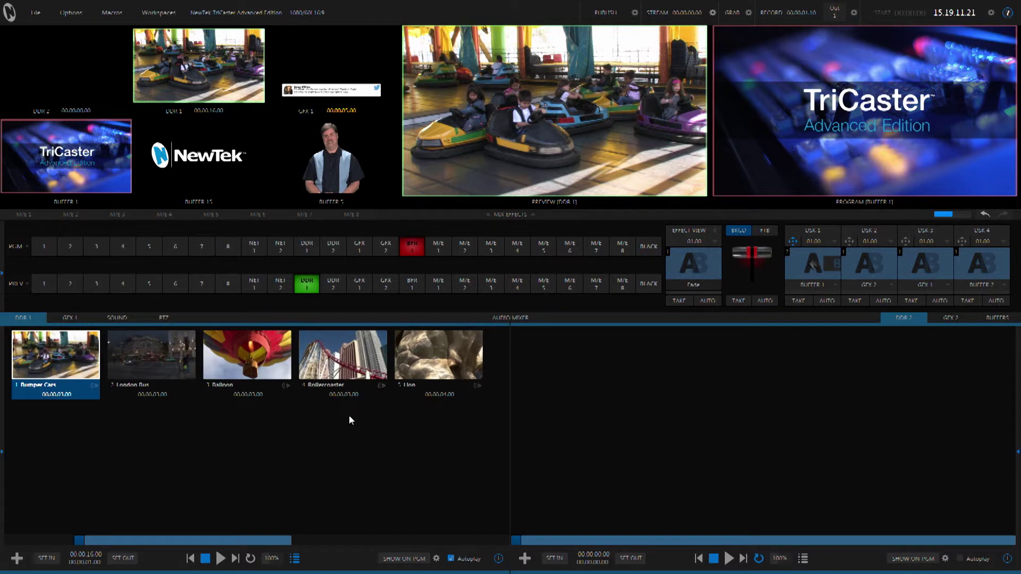
Shuttle Balloon, Rollercoaster and Lion through DDR 2, select all five clips, and stop at Bumper Cars
drag(423, 420, 576, 351)
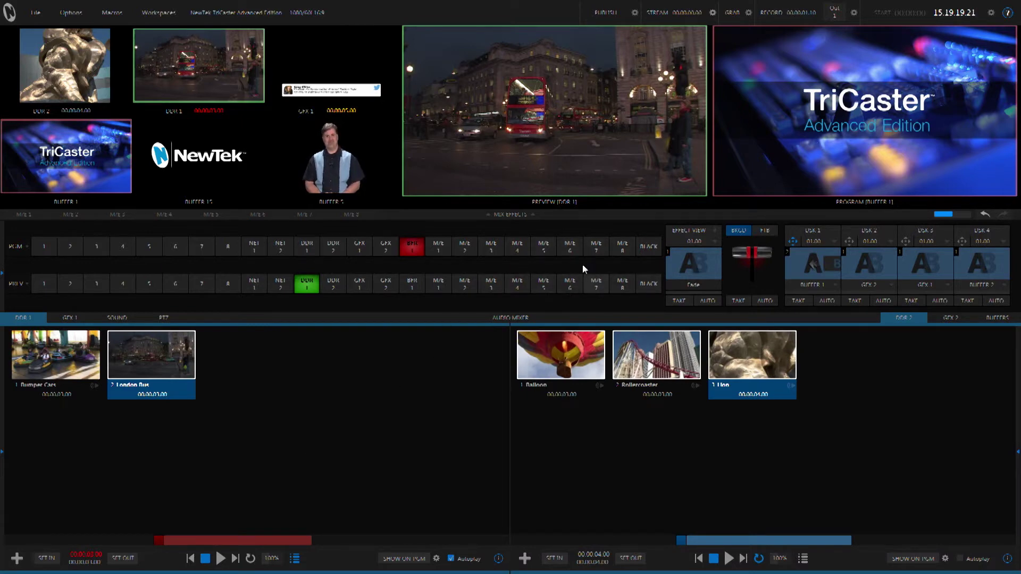
drag(586, 365, 295, 380)
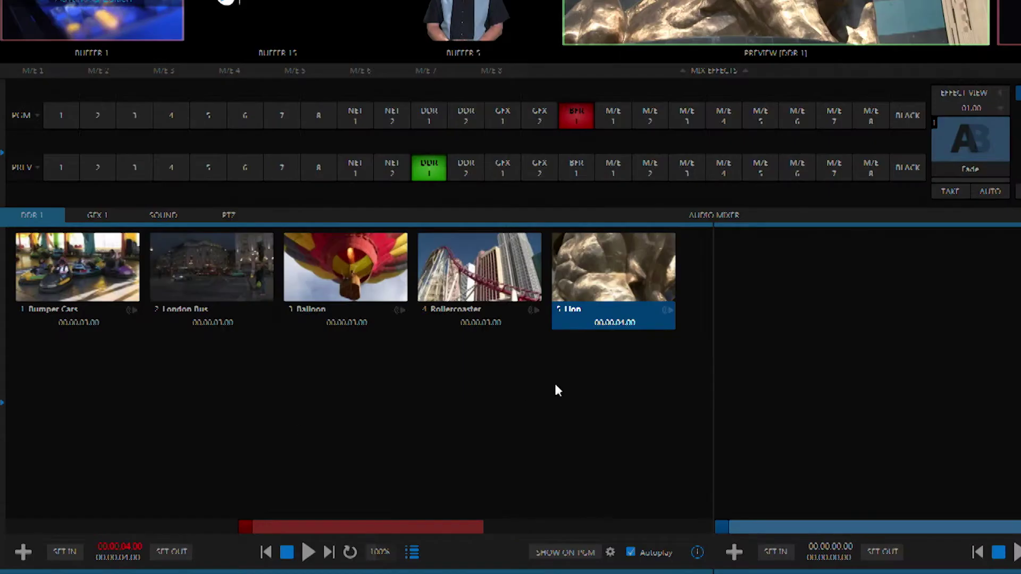
drag(615, 384, 57, 276)
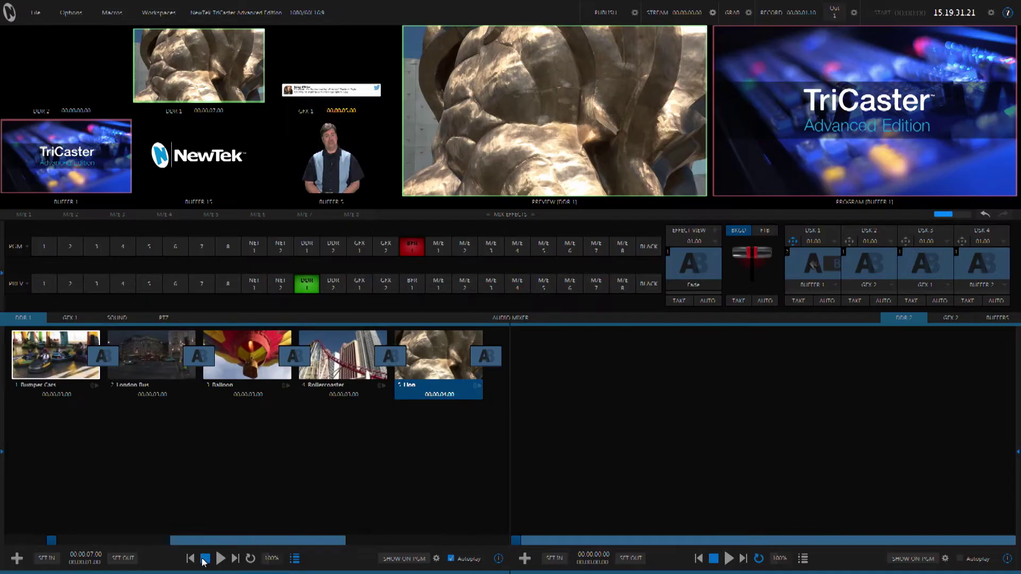
click(285, 557)
Air Bumper Cars, set a Metro Globe transition after it, and take DDR 1 to program
key(space)
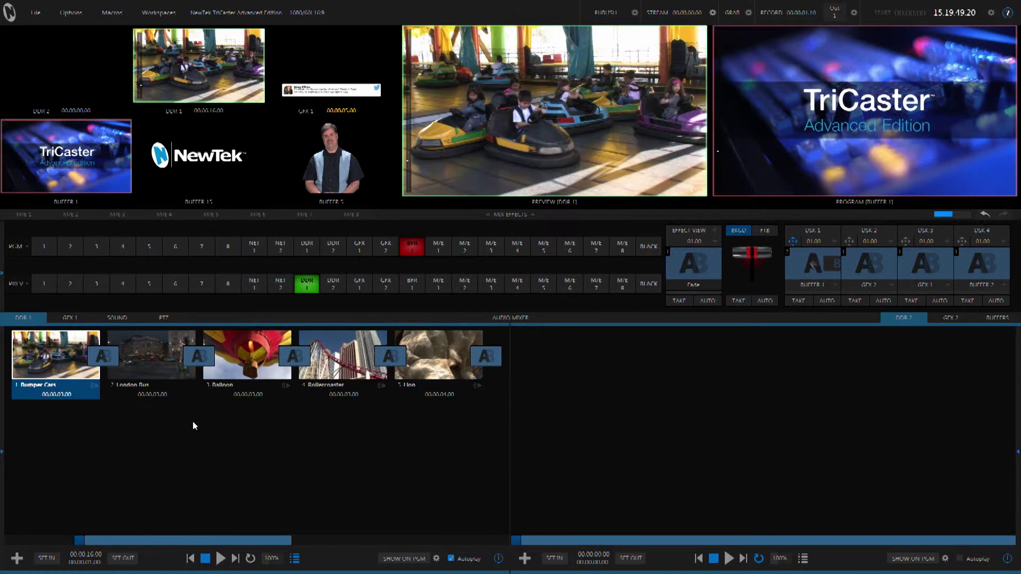
click(115, 349)
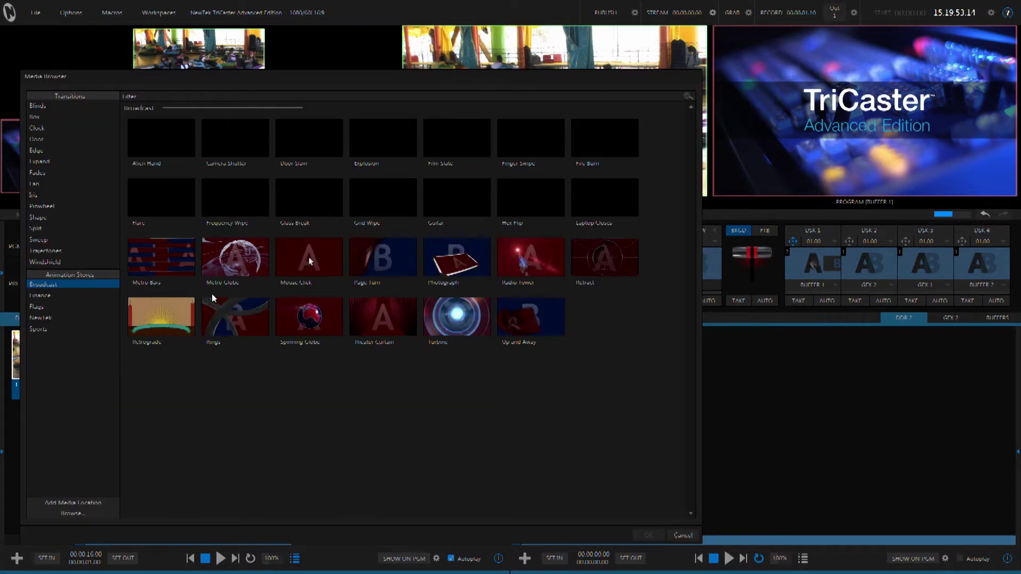
click(233, 264)
click(648, 535)
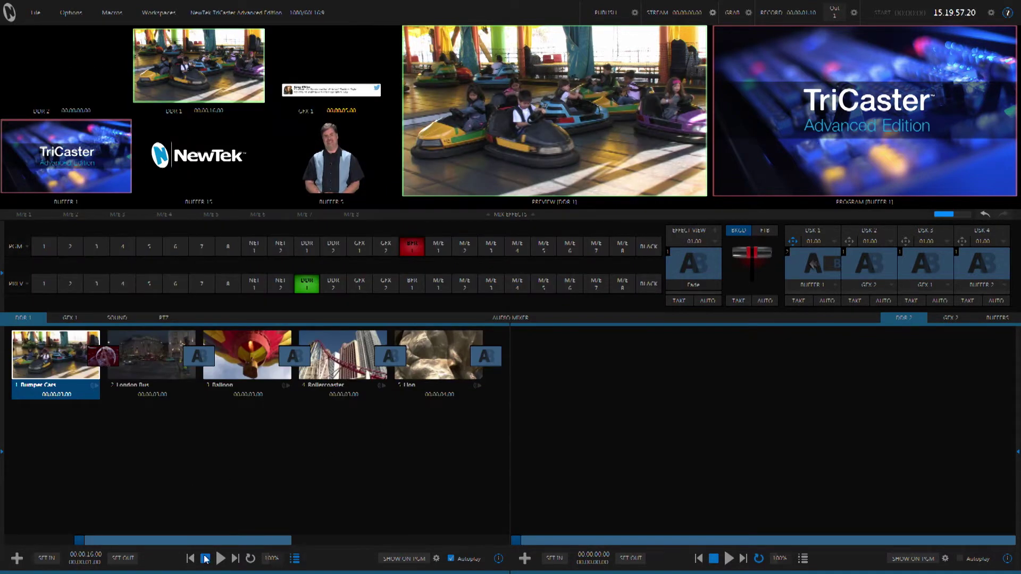
key(space)
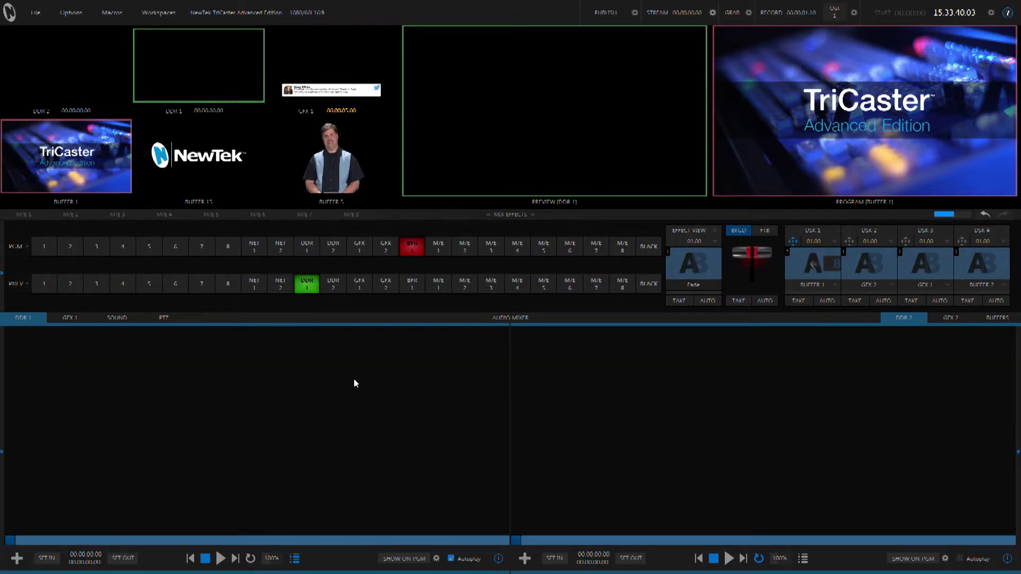
Load the Flyboard 1 clip into DDR 1, air it, then return program to Buffer 1
double_click(355, 382)
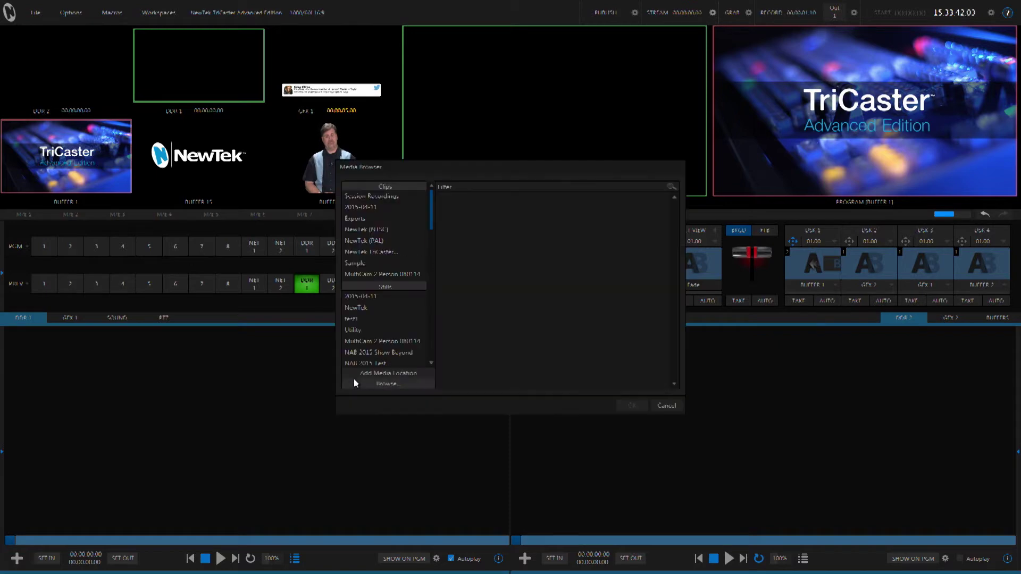
double_click(635, 305)
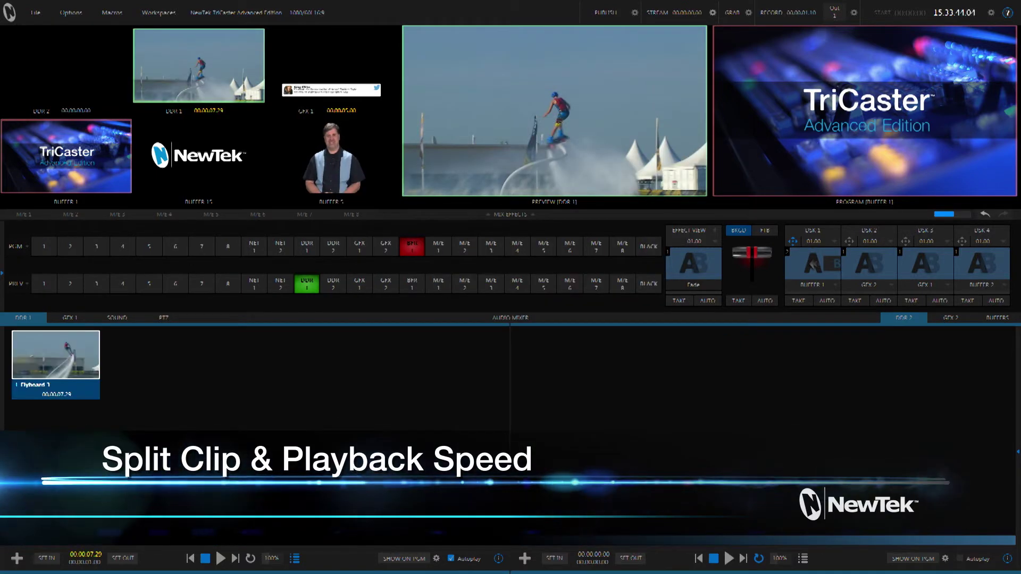
key(space)
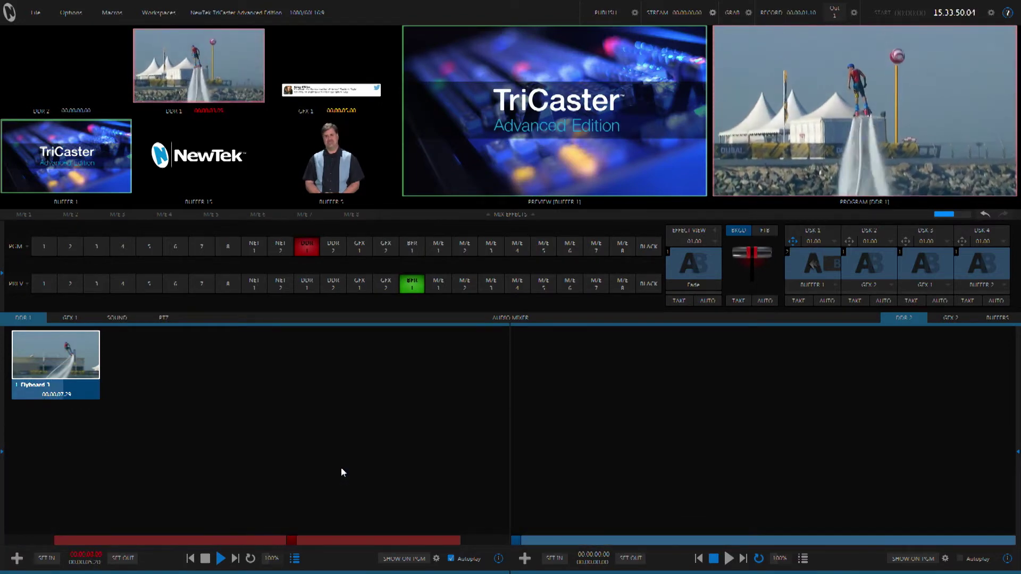
key(space)
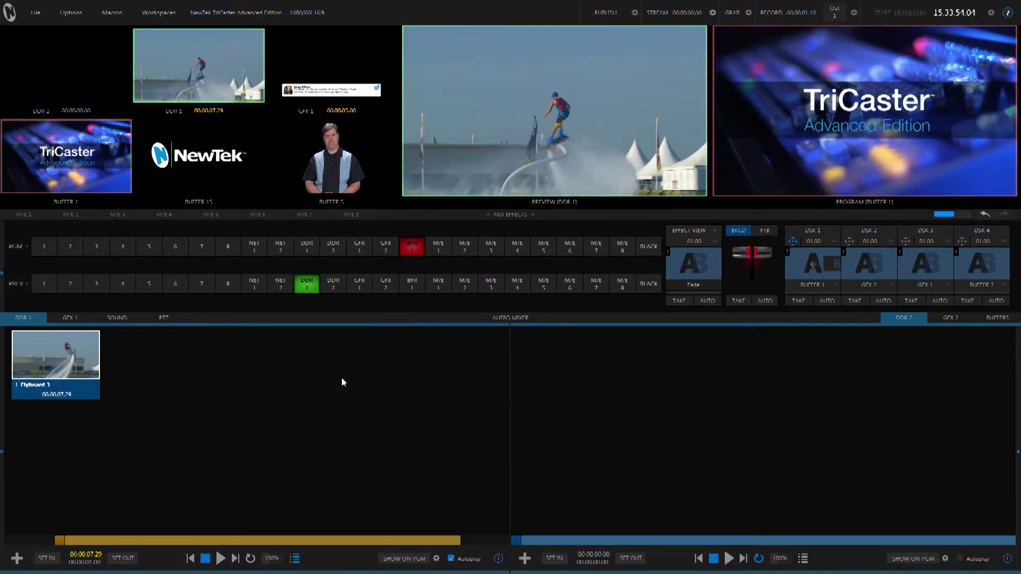
Split Flyboard 1 at the current frame and select each of the two resulting clips
right_click(57, 356)
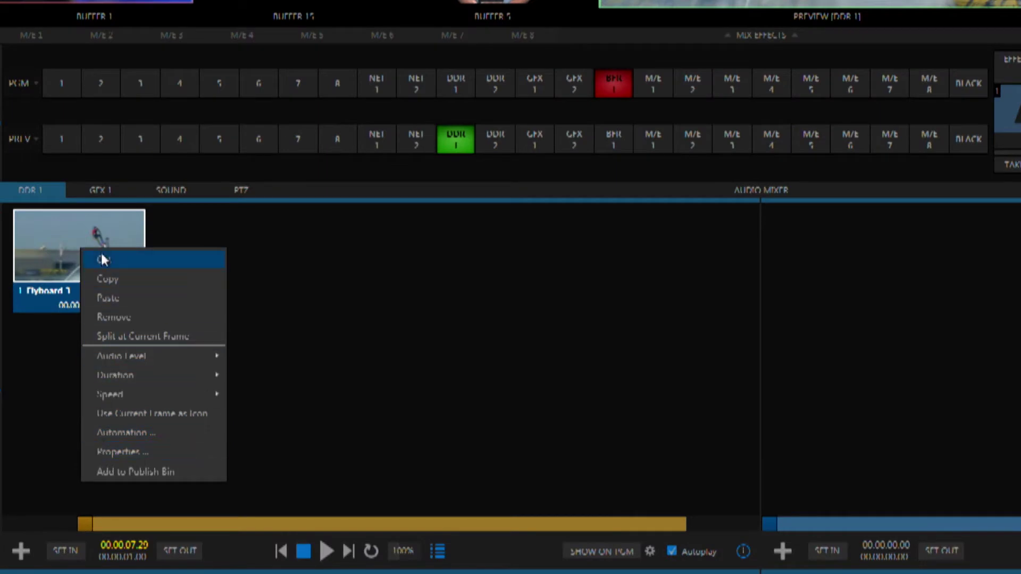
click(63, 377)
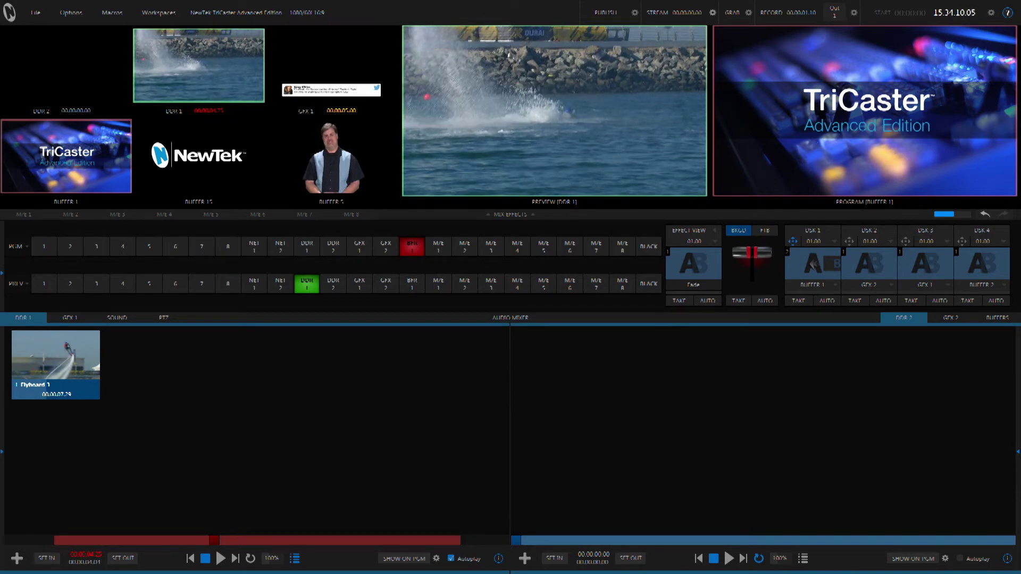
right_click(71, 364)
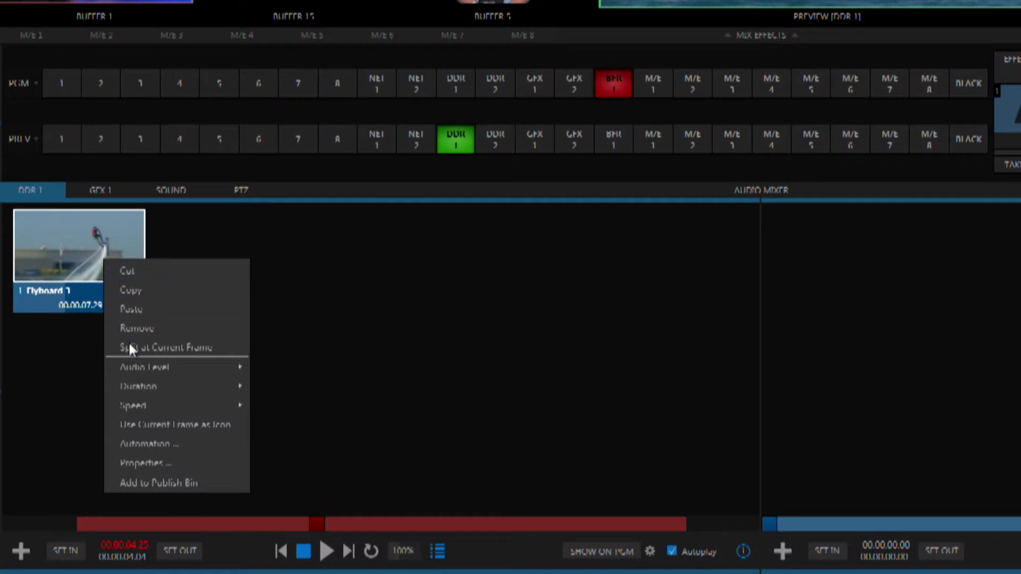
click(171, 345)
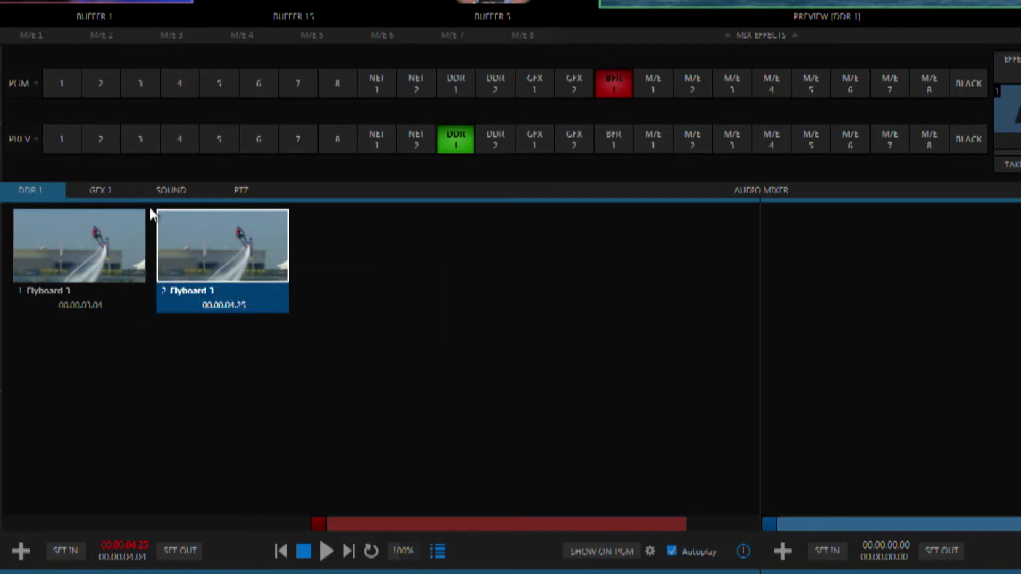
click(103, 239)
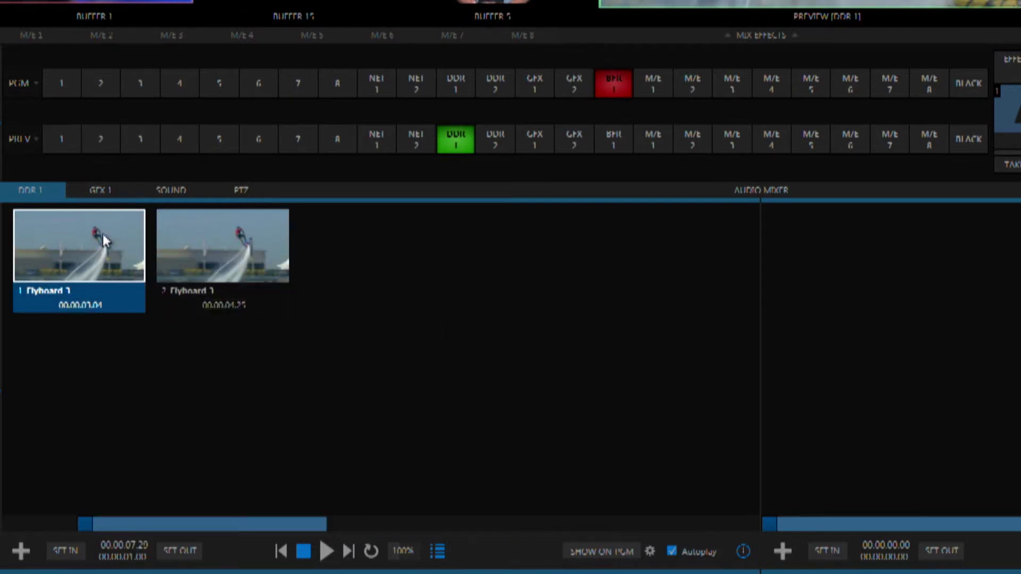
click(228, 249)
Set the second Flyboard 1 clip to play at 50% speed
right_click(227, 249)
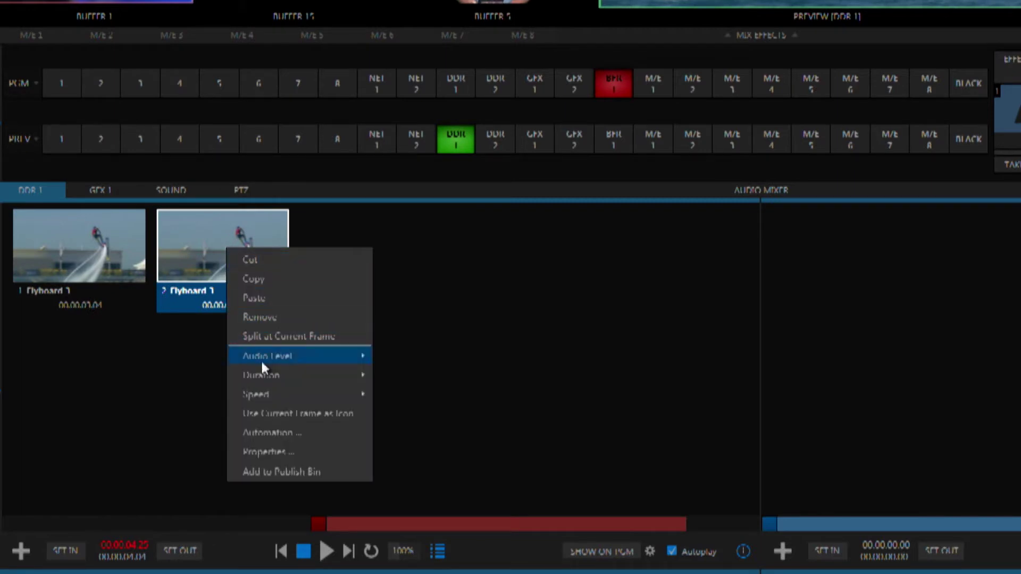
mouse_move(264, 397)
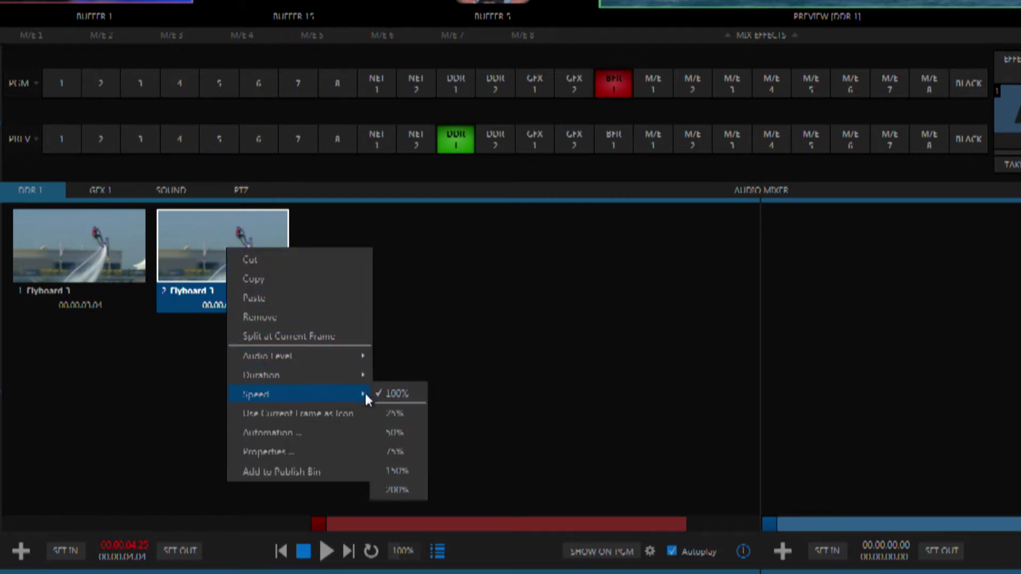
click(392, 432)
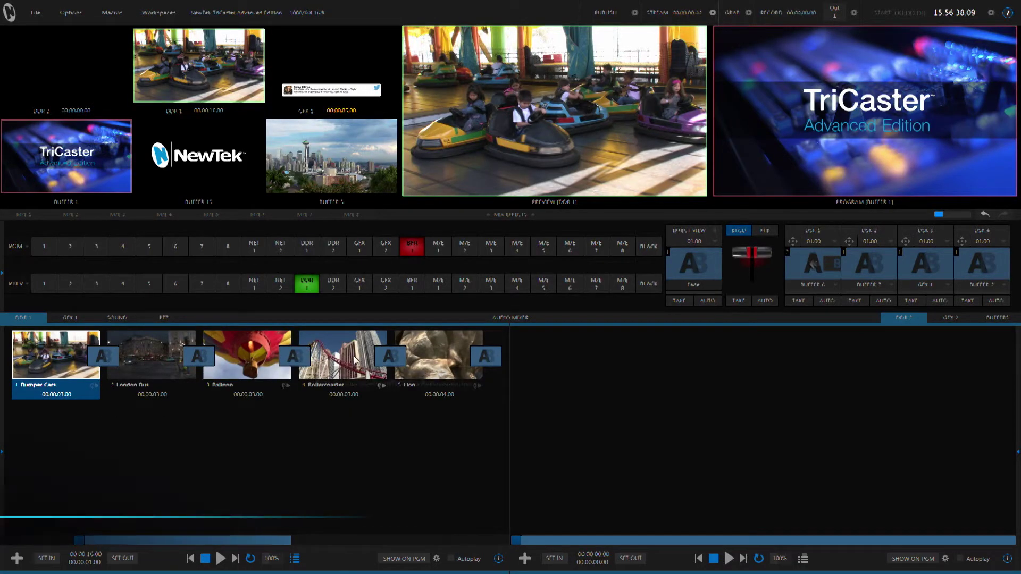
Take the M/E 2 picture-in-picture to program, then bring up the Bumper Cars clip options
click(464, 283)
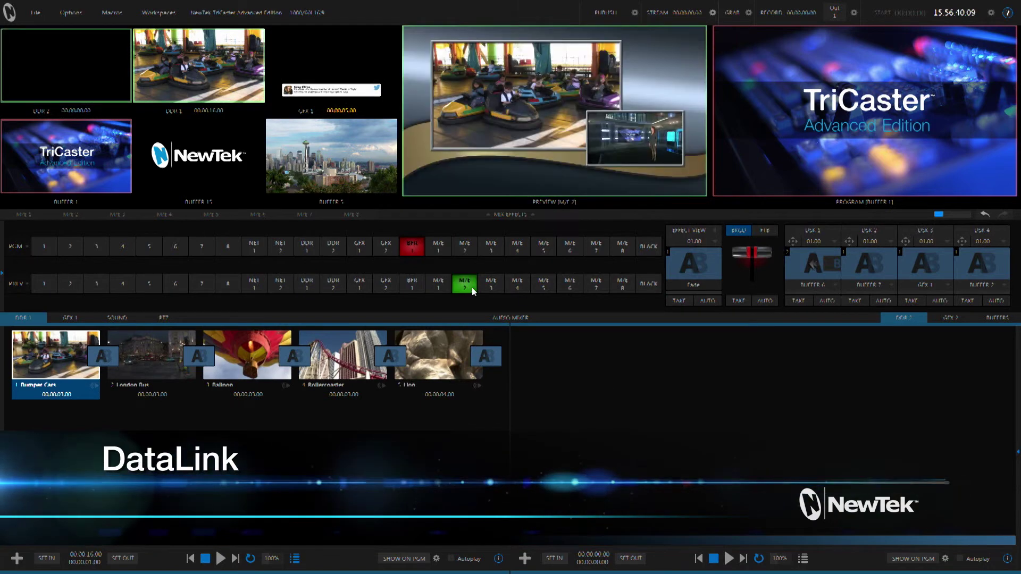
click(709, 302)
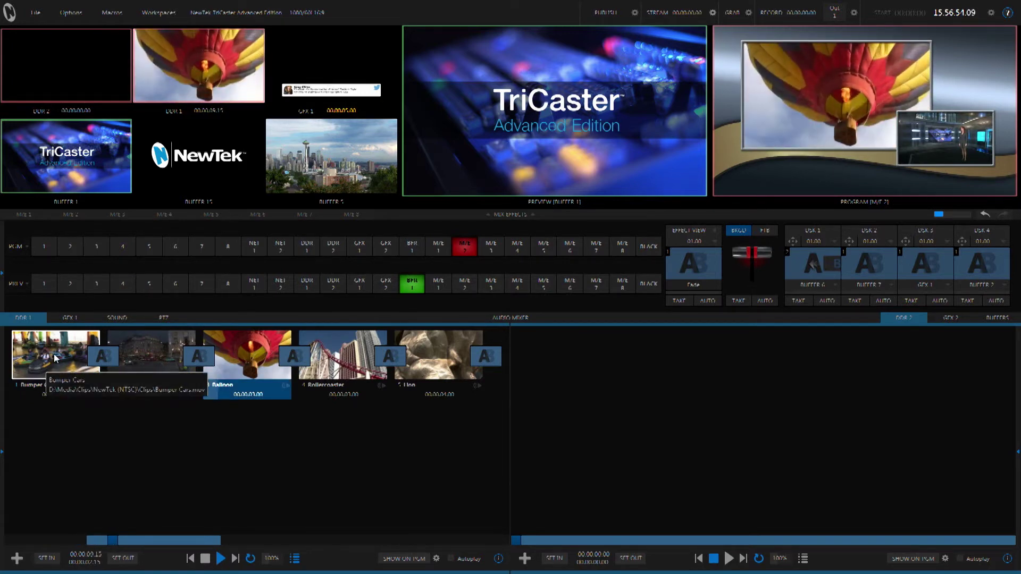
right_click(60, 374)
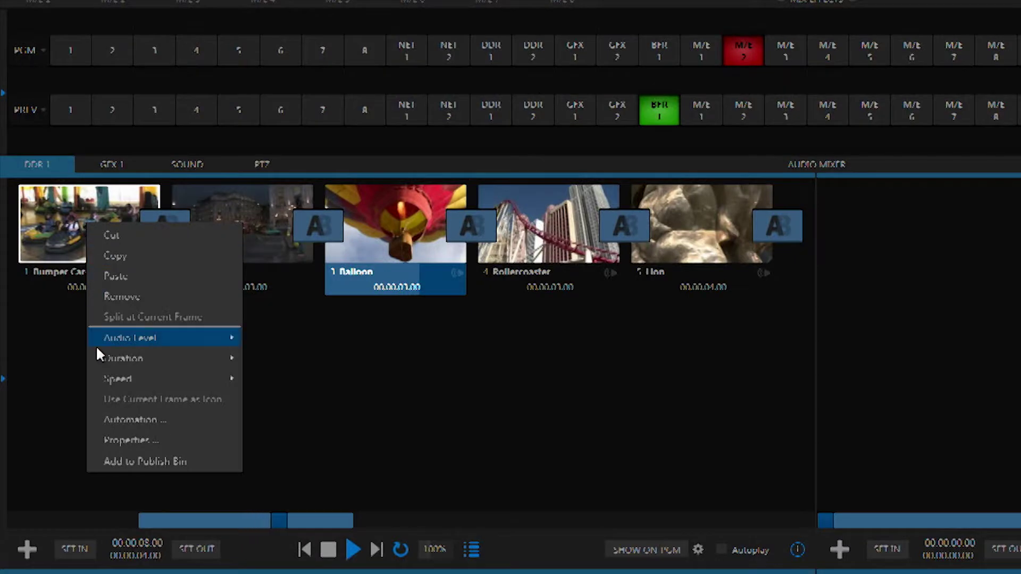
Show the Clip Properties of the Bumper Cars clip in DDR 1
click(120, 440)
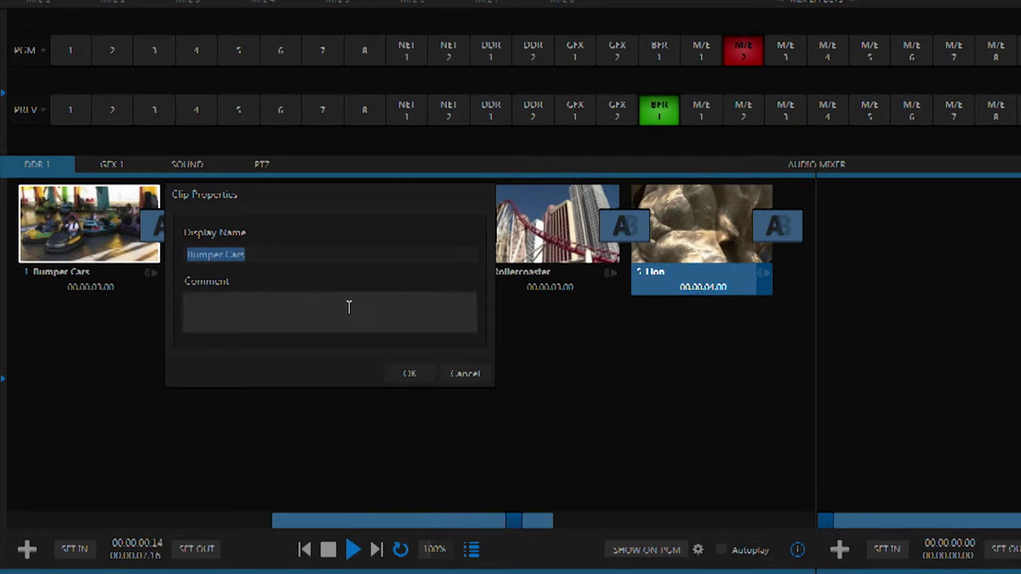
Close Clip Properties and take the clip-name title and Time Now clock on air with DSK 1 and DSK 2
click(421, 378)
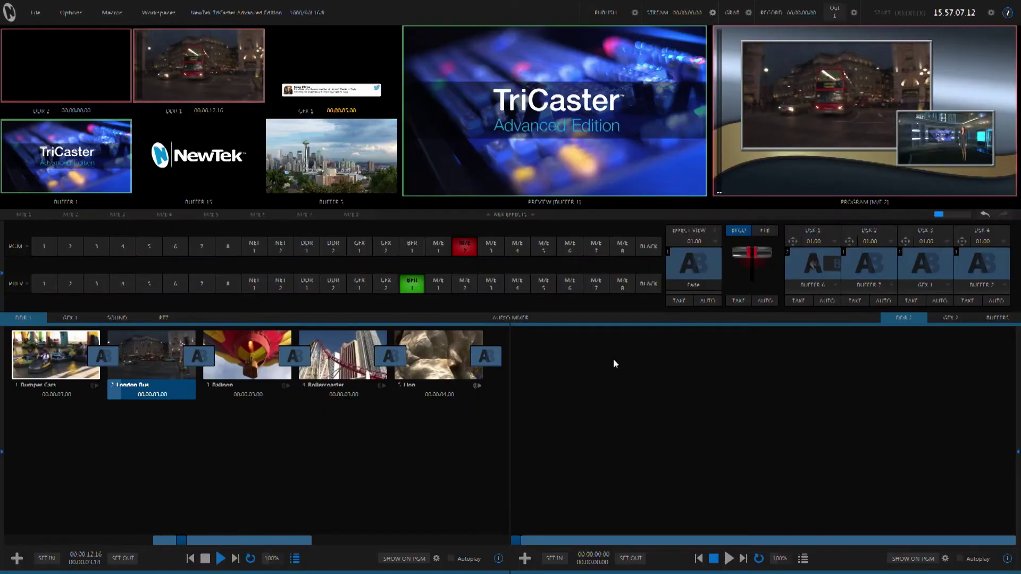
click(826, 301)
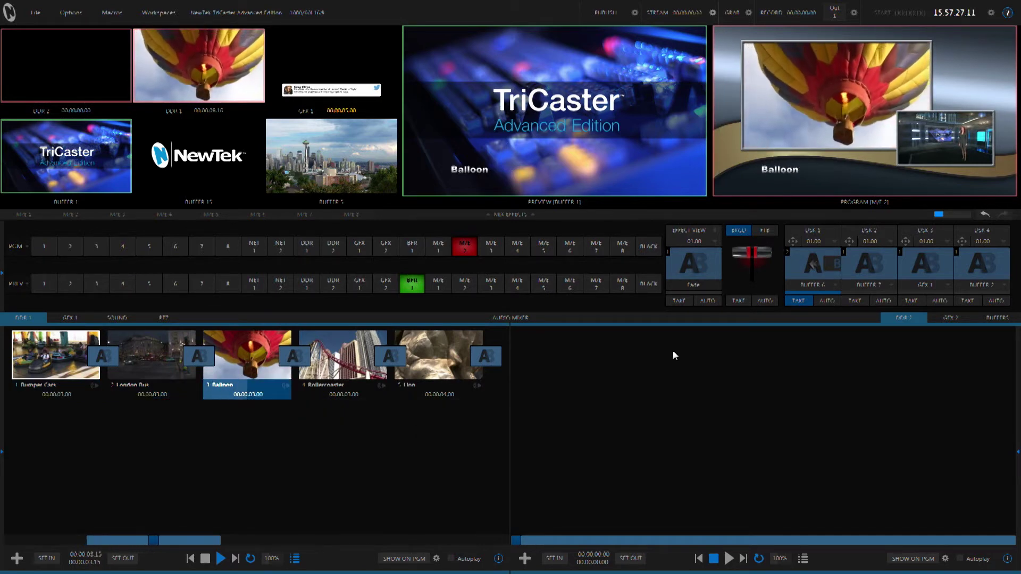
click(883, 300)
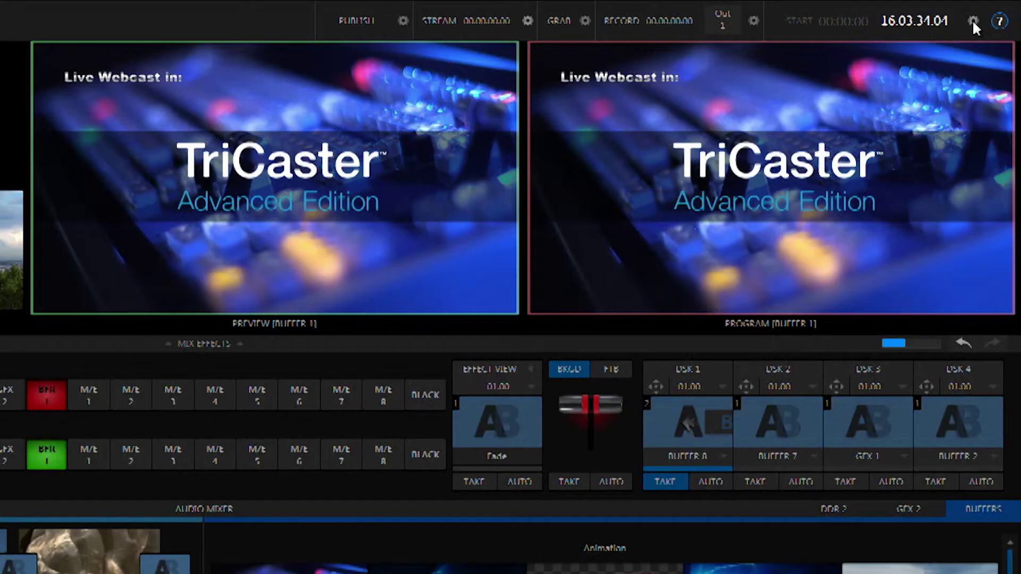
Start the countdown in Timecode Configuration so the title counts down to the webcast
click(991, 14)
click(859, 112)
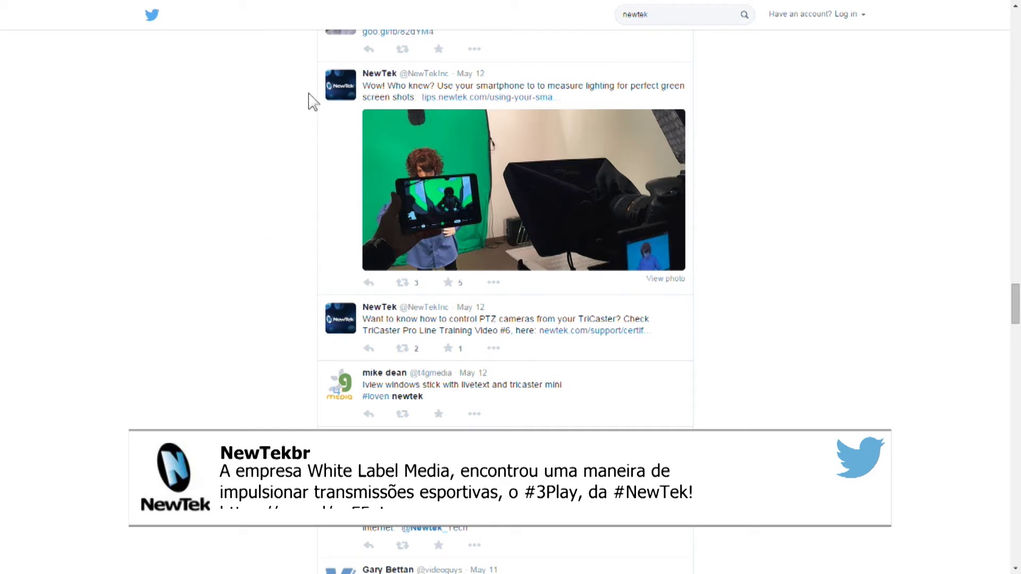
Send the NewTek tweet's avatar picture to TriCaster
right_click(337, 82)
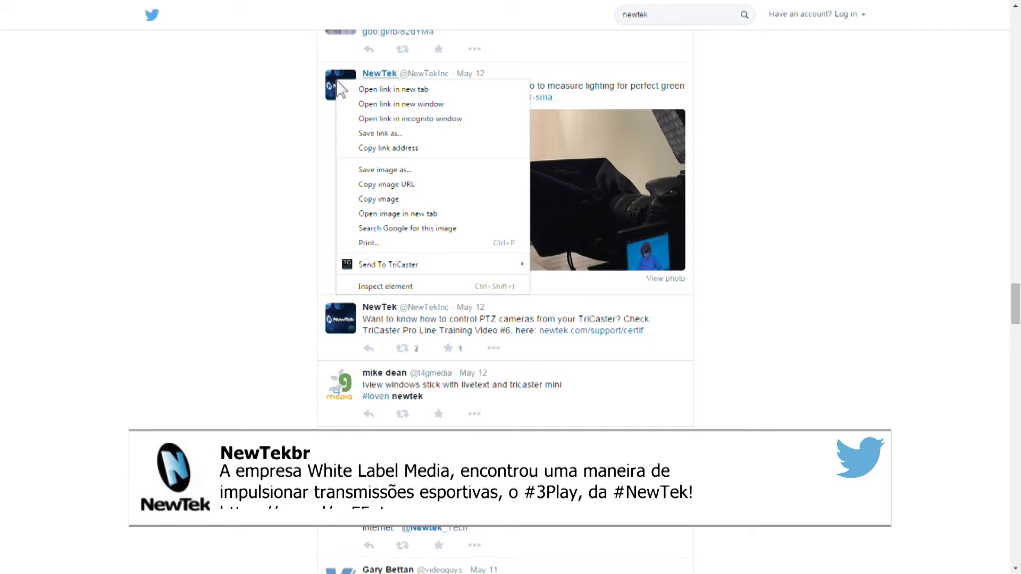
mouse_move(462, 264)
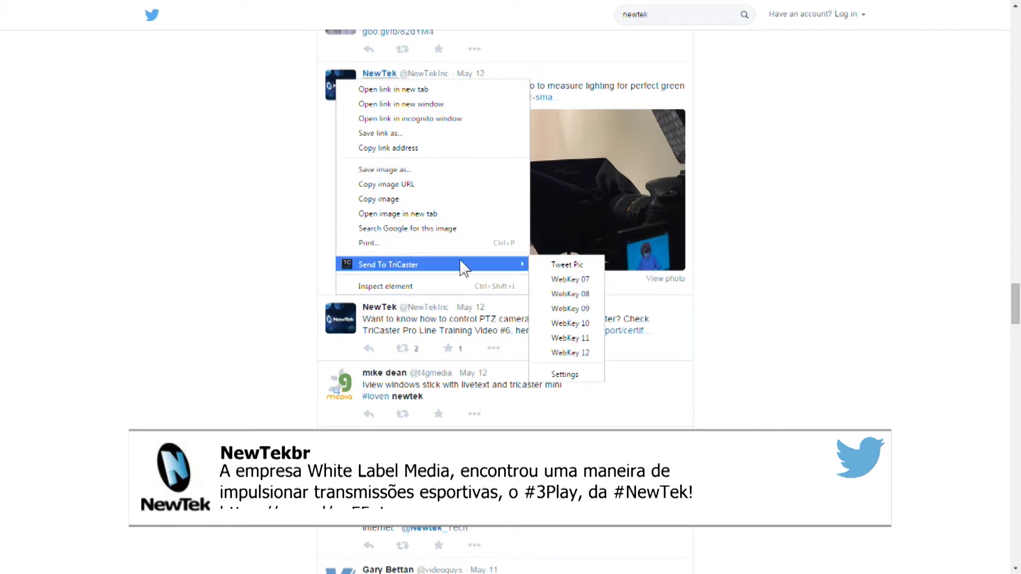
click(558, 264)
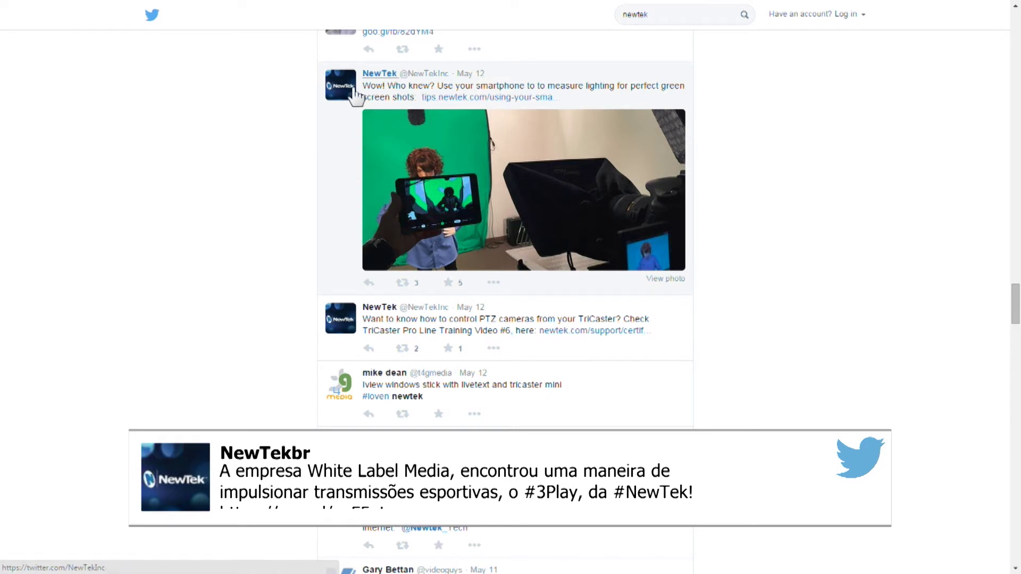
Send the tweet author's name NewTek to TriCaster
drag(363, 77, 375, 77)
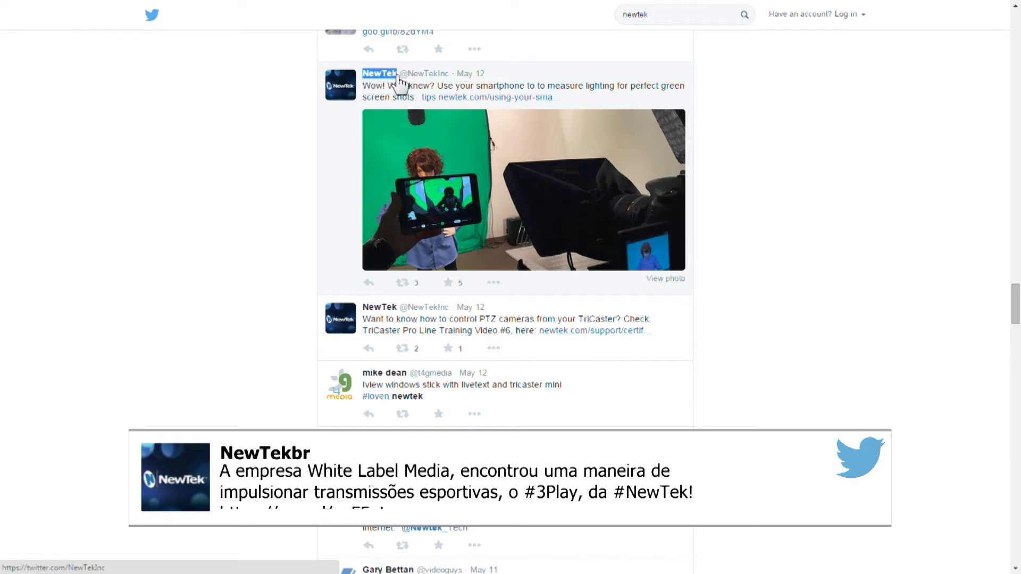
right_click(395, 78)
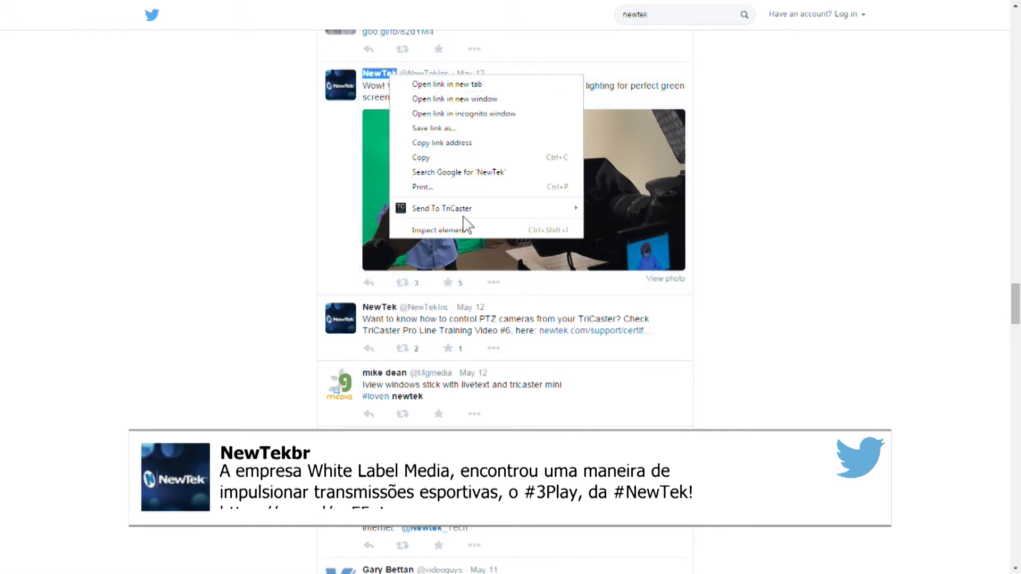
mouse_move(500, 209)
click(615, 207)
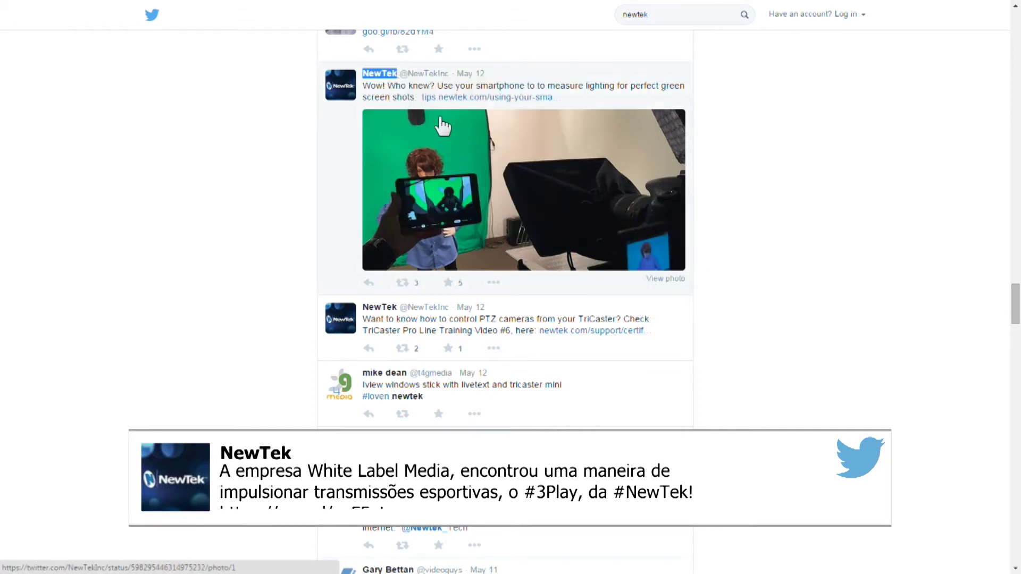
Send the green-screen lighting tweet's text to TriCaster as the Tweet Message
drag(364, 87, 565, 101)
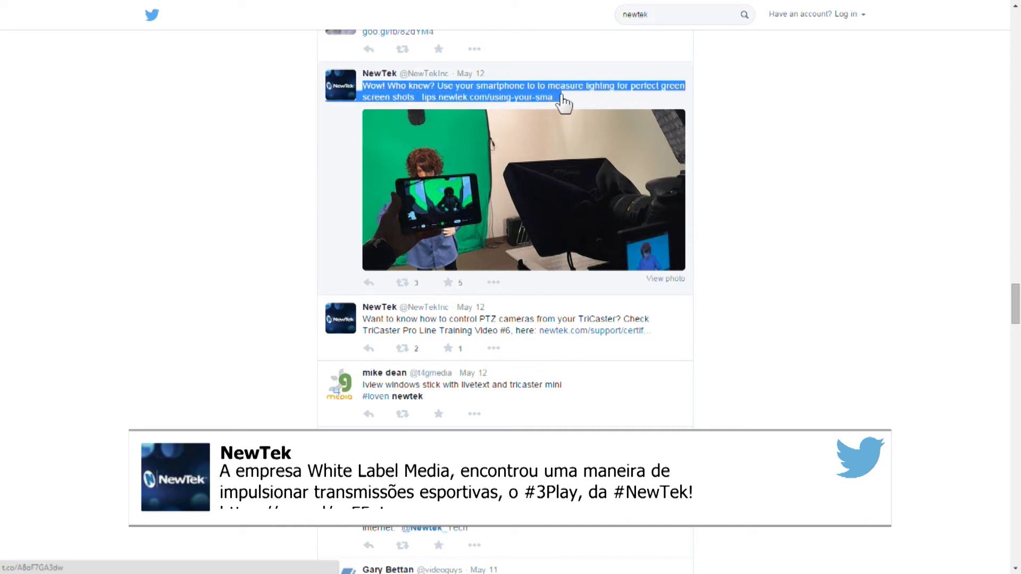
right_click(506, 98)
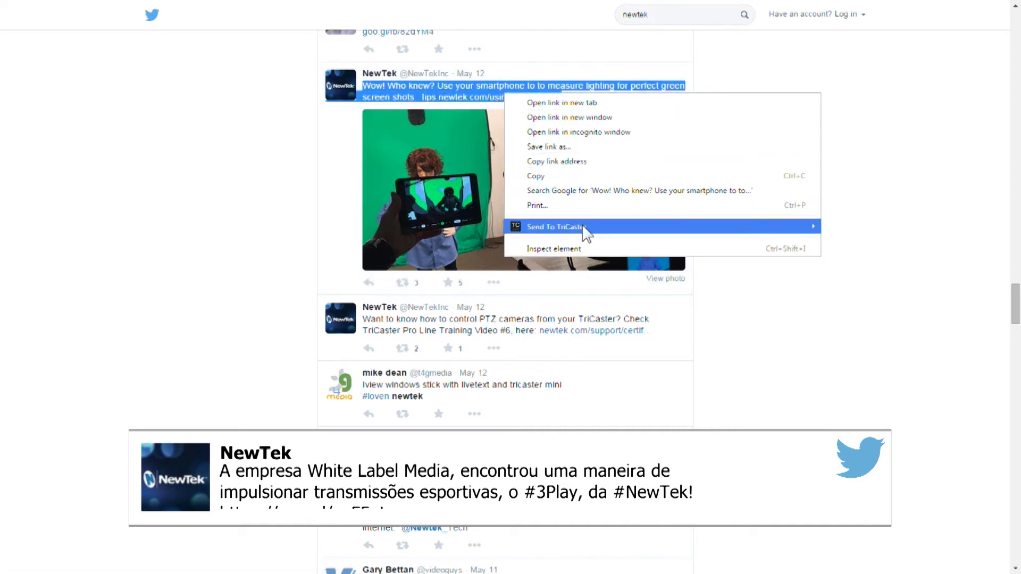
mouse_move(585, 232)
click(876, 241)
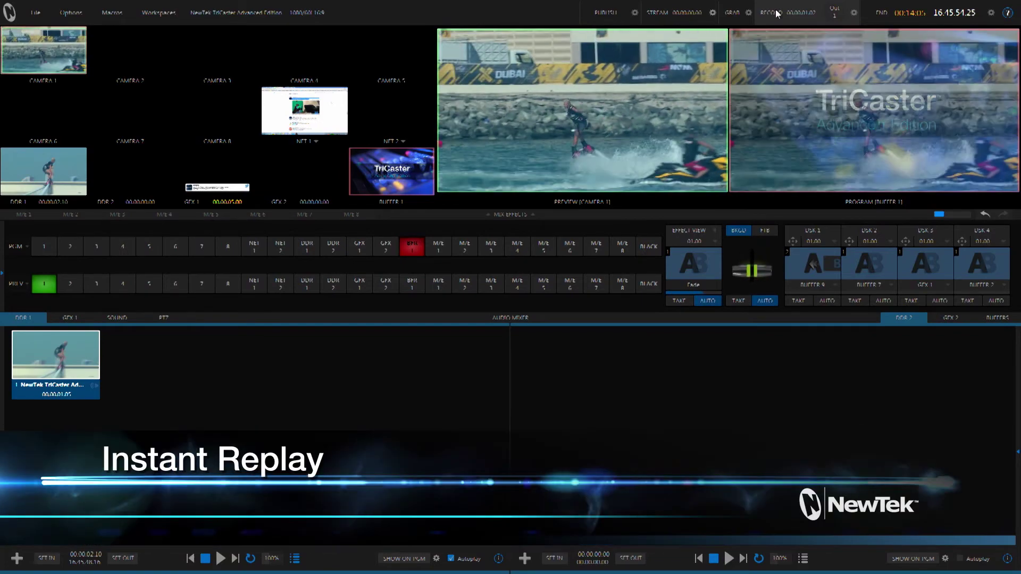
Record the program output and play the captured clip from DDR 1 on program as a replay
click(776, 13)
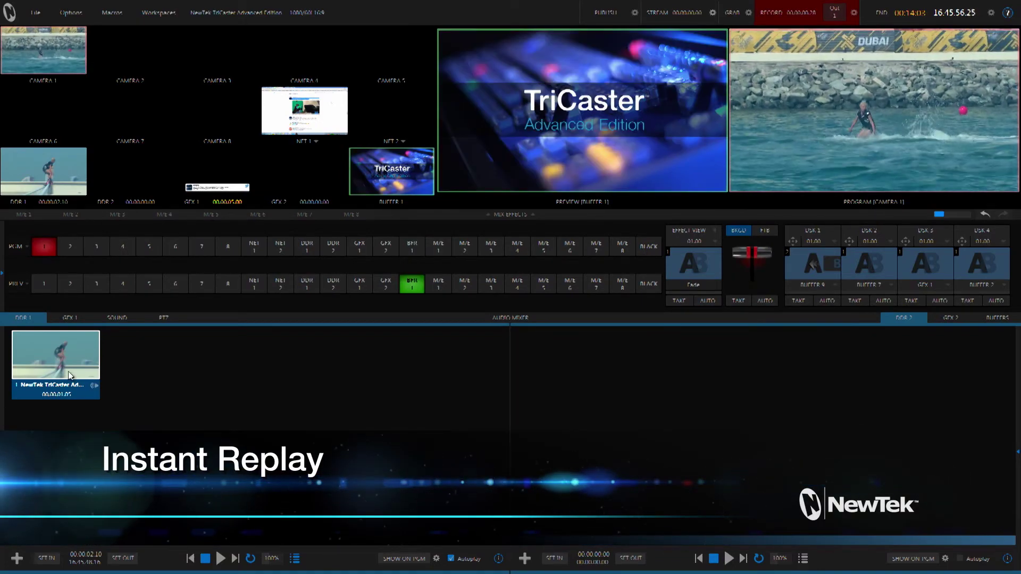
click(75, 368)
key(Delete)
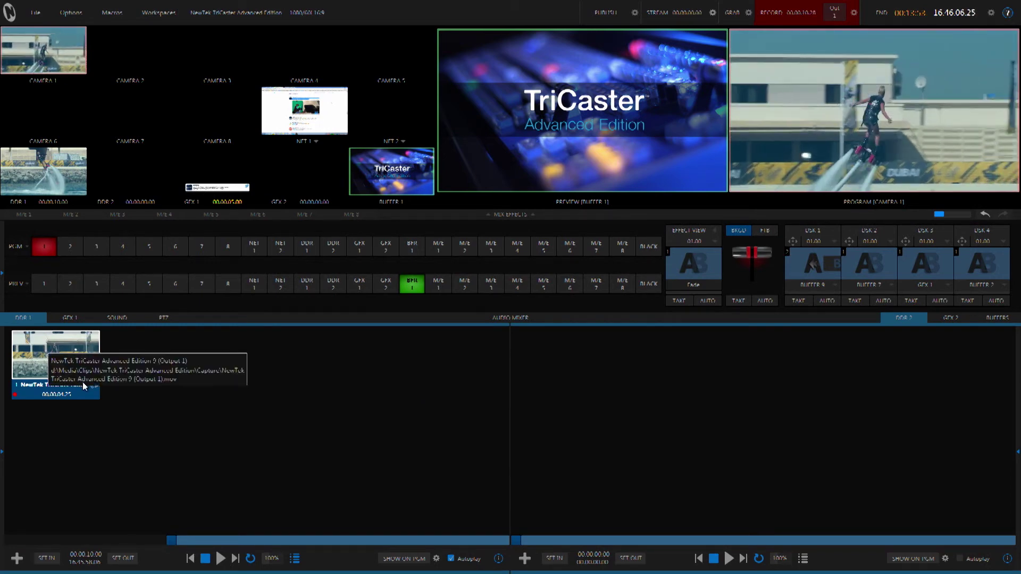
click(404, 558)
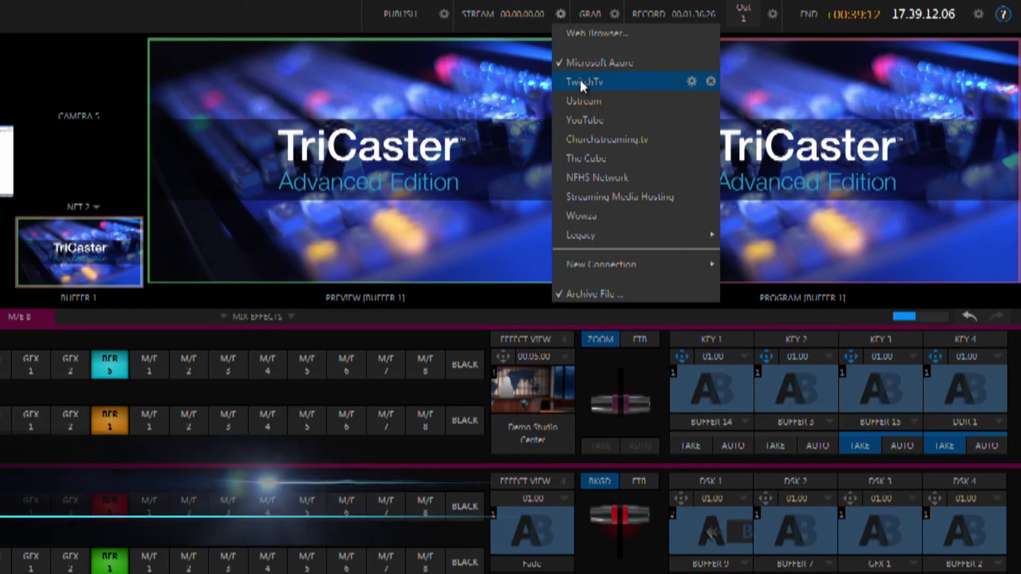
Add TwitchTv as a stream destination and begin a new LinkedIn publish preset
click(581, 83)
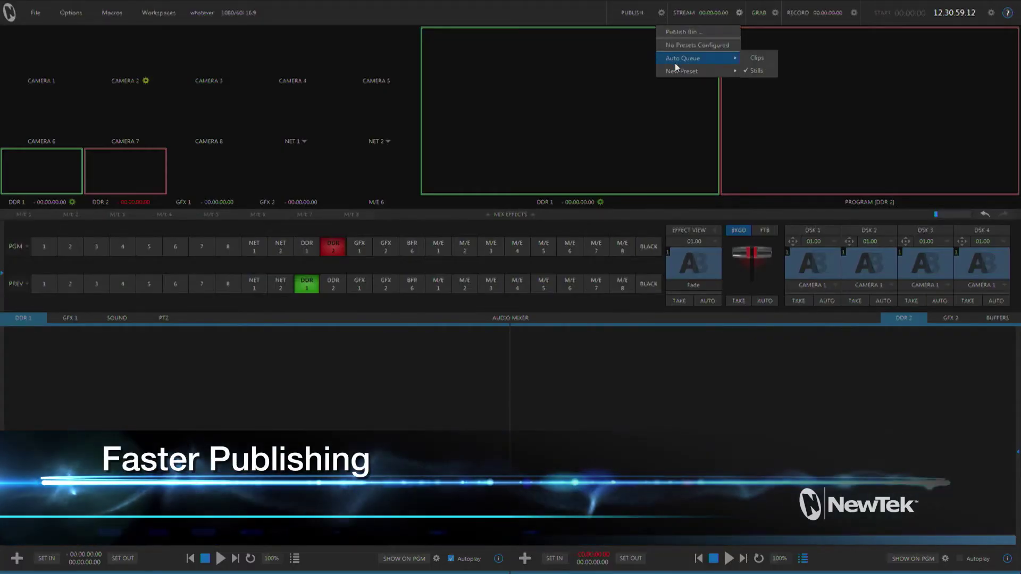
mouse_move(679, 73)
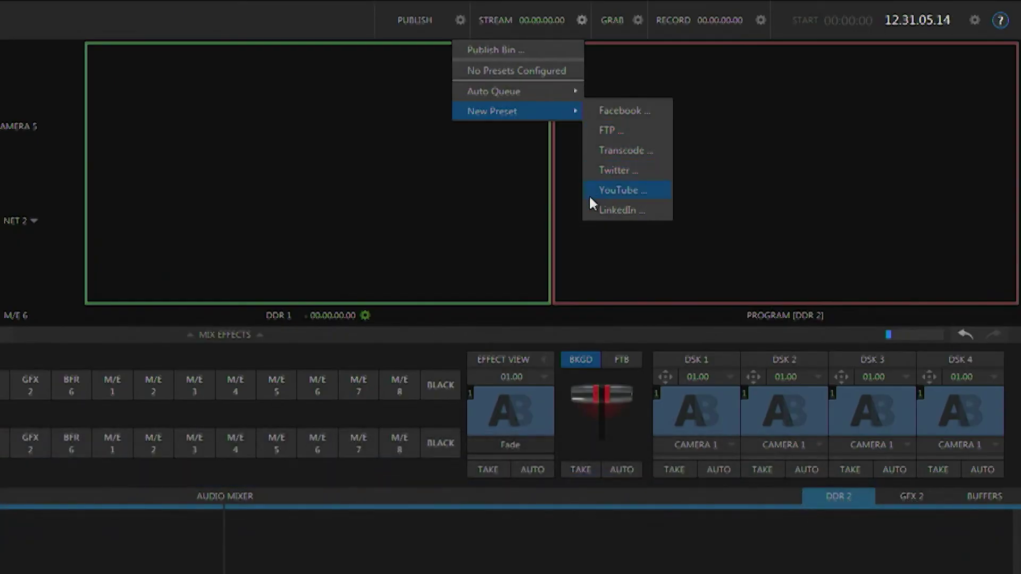
click(596, 211)
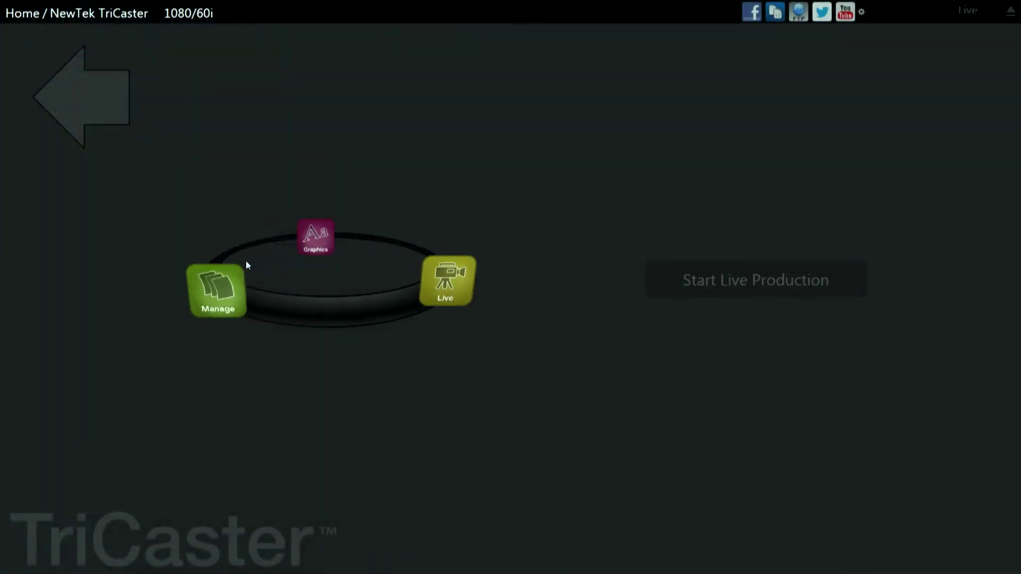
Bring Manage to the front on the Home page and start Import Media
click(245, 262)
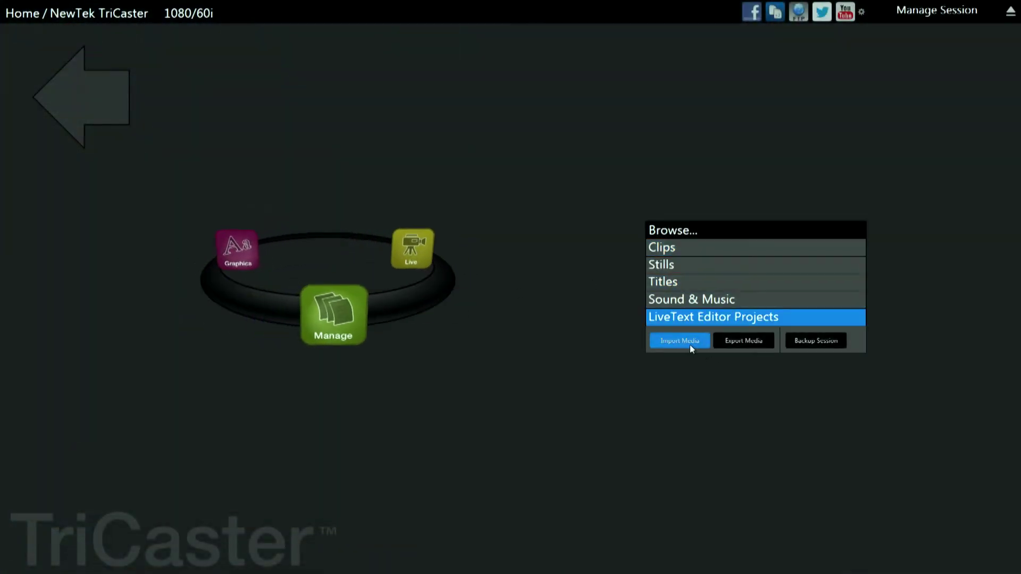
click(690, 344)
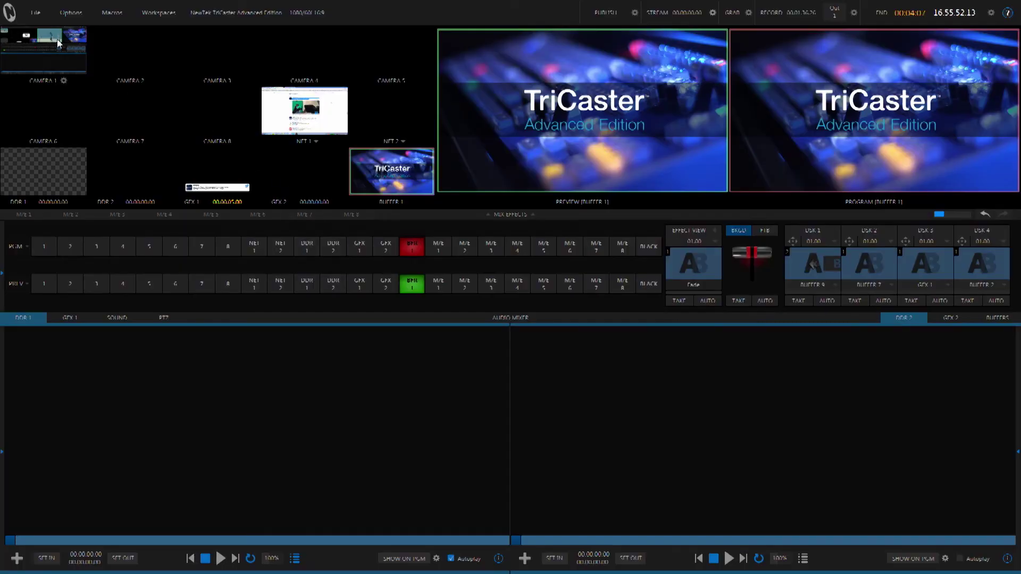
Queue the Rex 1 Right clip for import and let it import in the background
click(37, 13)
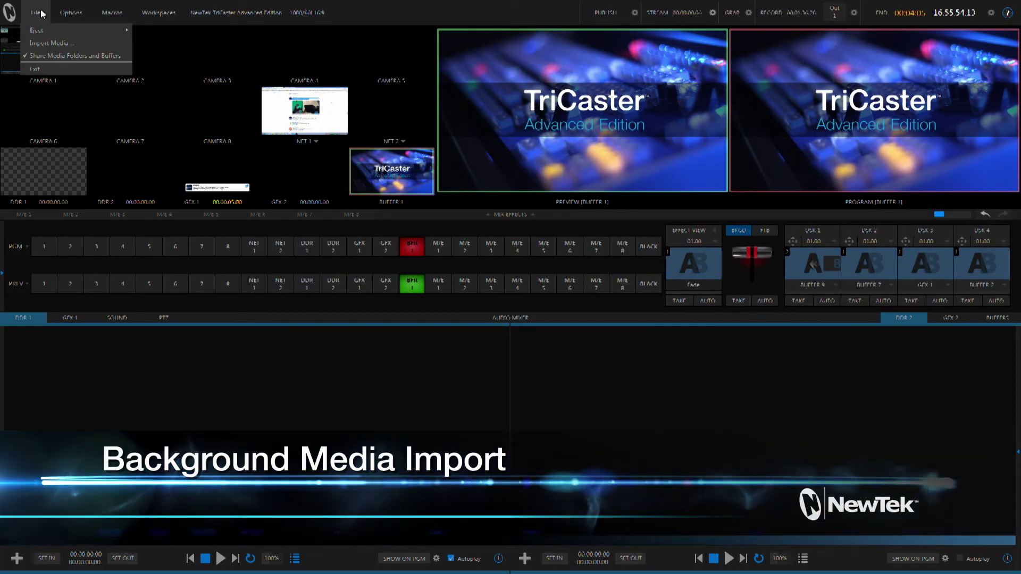
click(42, 44)
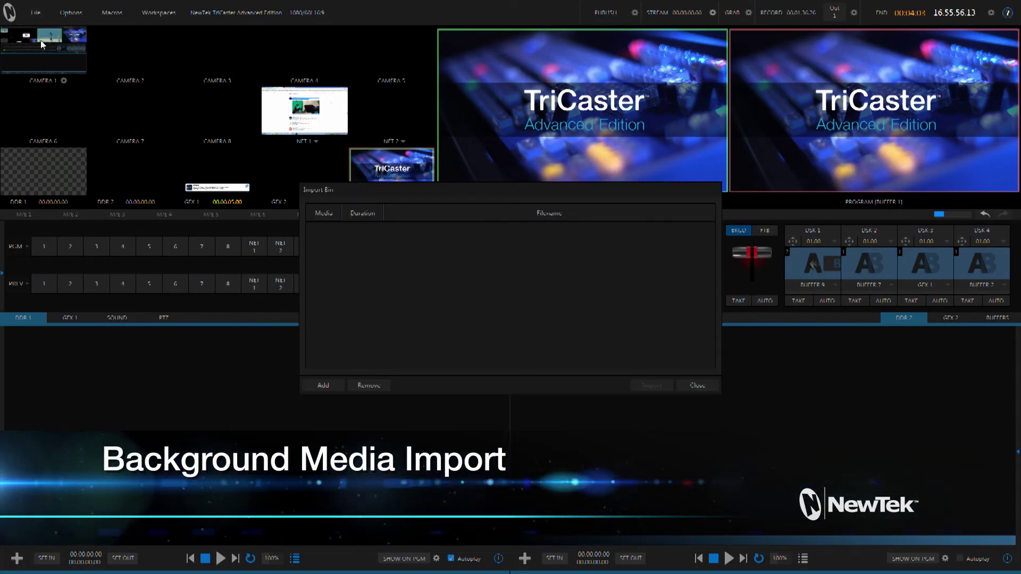
click(335, 383)
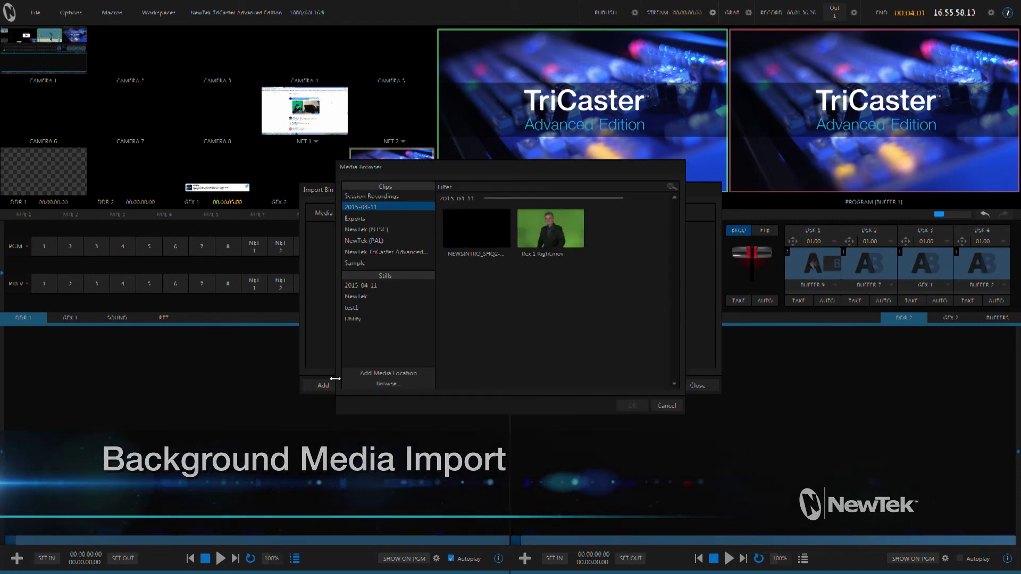
double_click(549, 243)
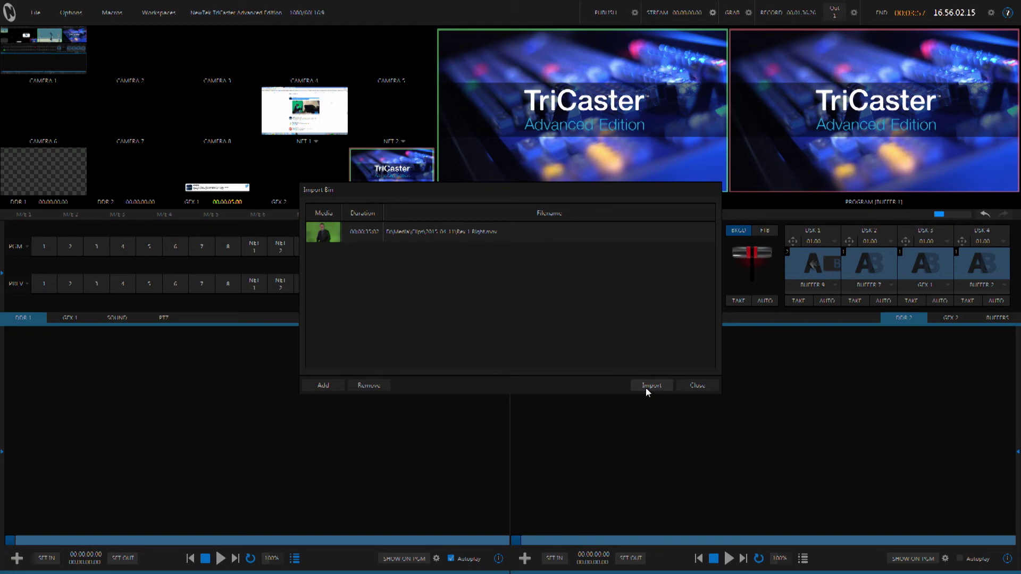
click(646, 389)
click(695, 384)
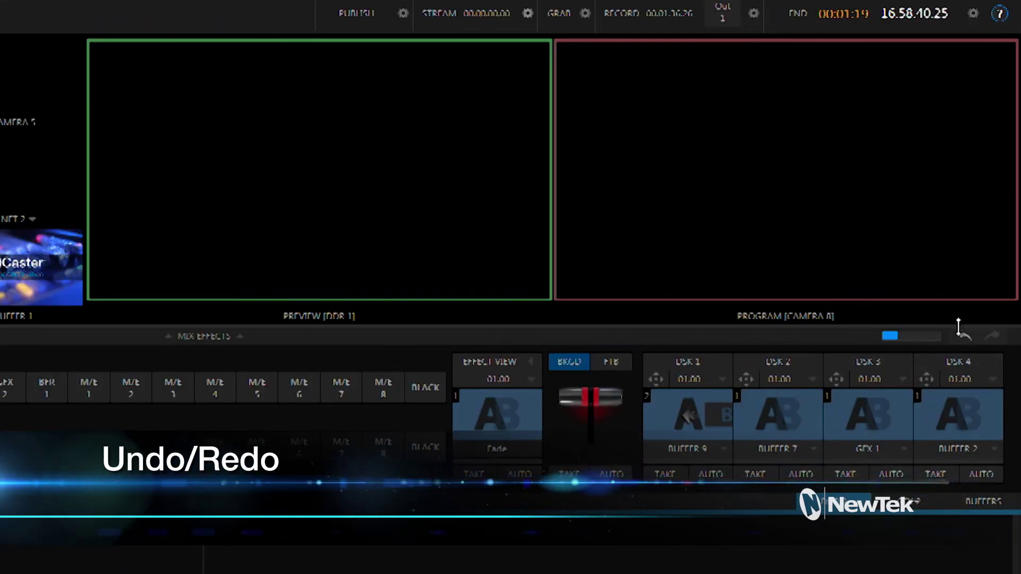
Undo the preview and program switches to return both to Buffer 1
click(962, 339)
click(962, 340)
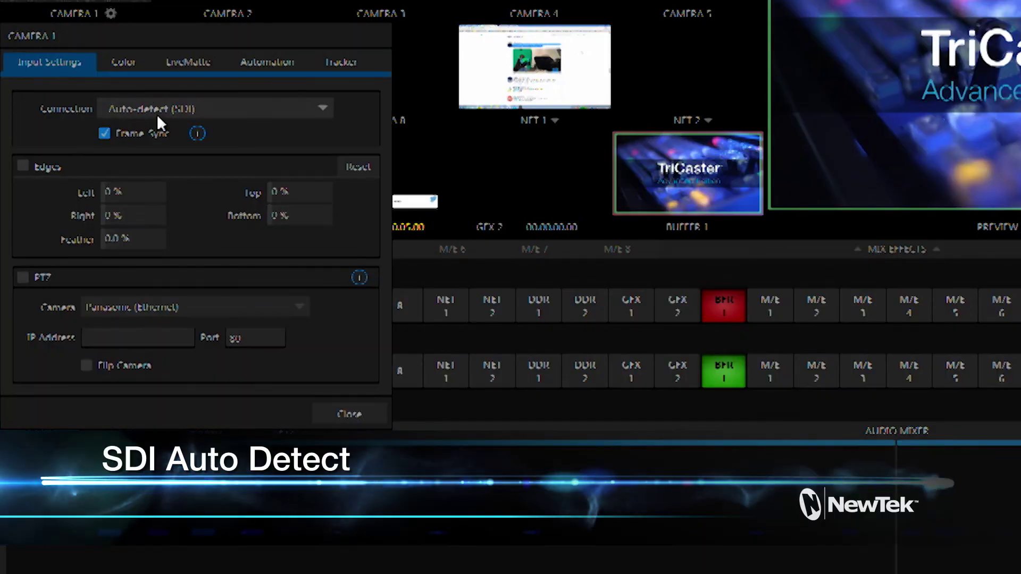
Leave Camera 1's connection on Auto-detect (SDI) and close its Input Settings
click(157, 112)
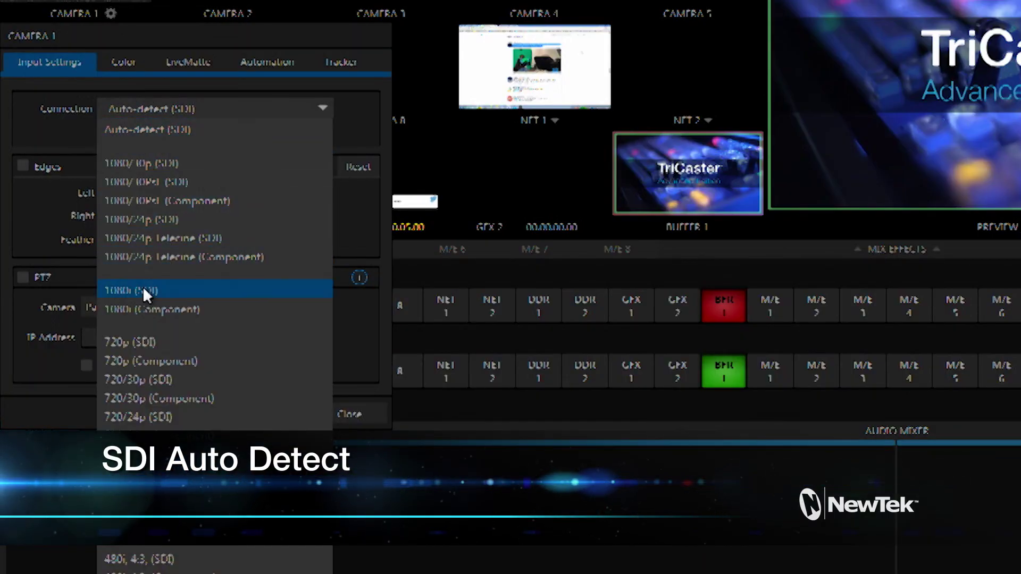
click(152, 107)
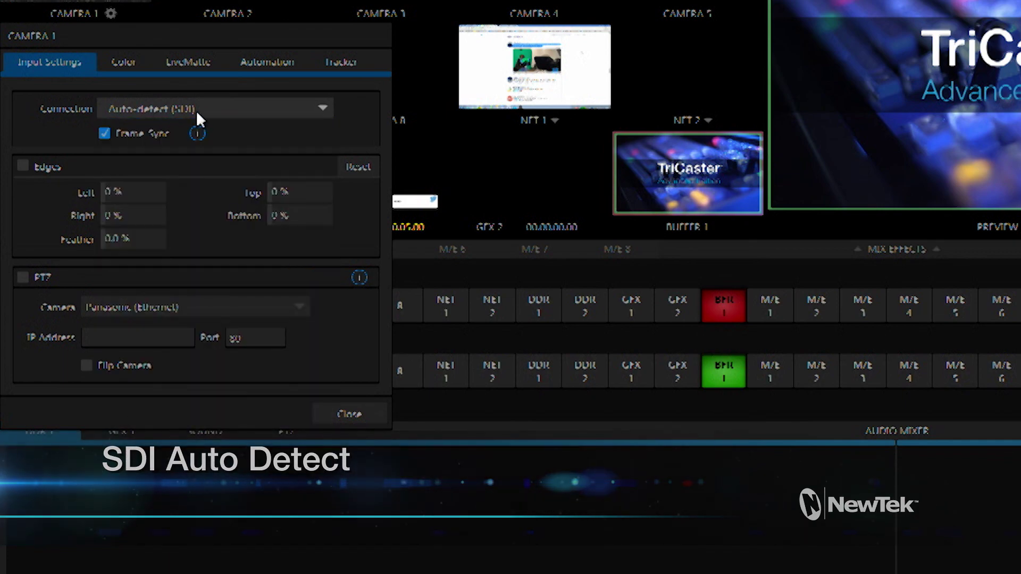
click(341, 415)
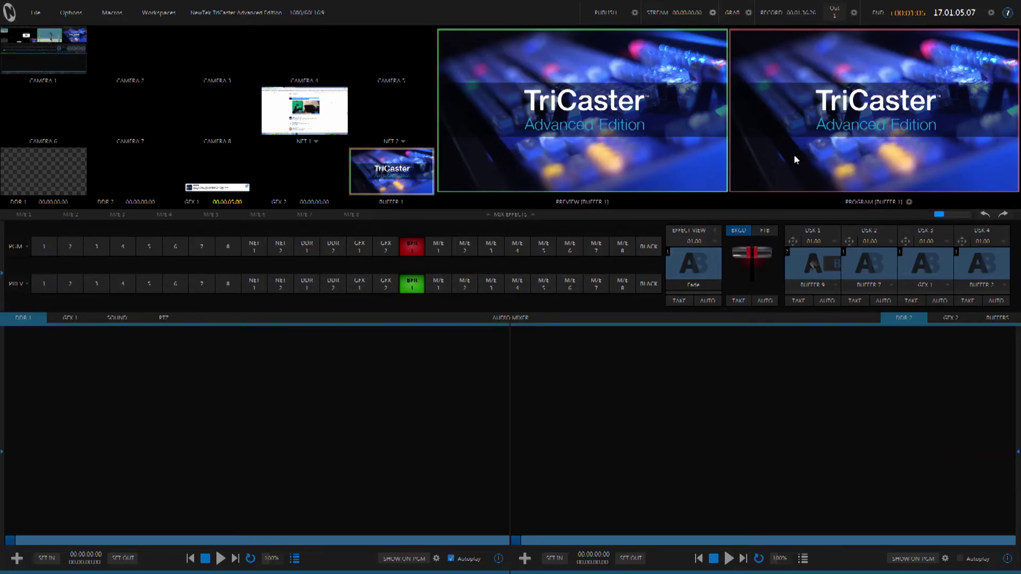